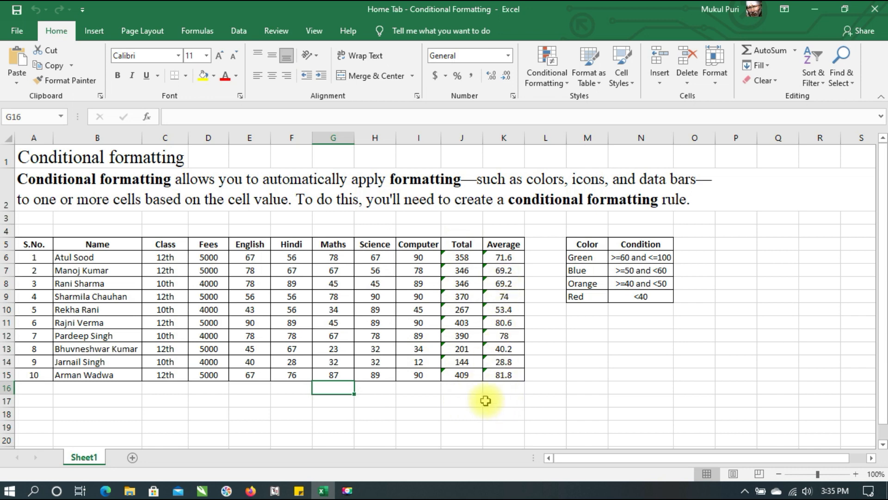
scroll(528, 393, "down", 1)
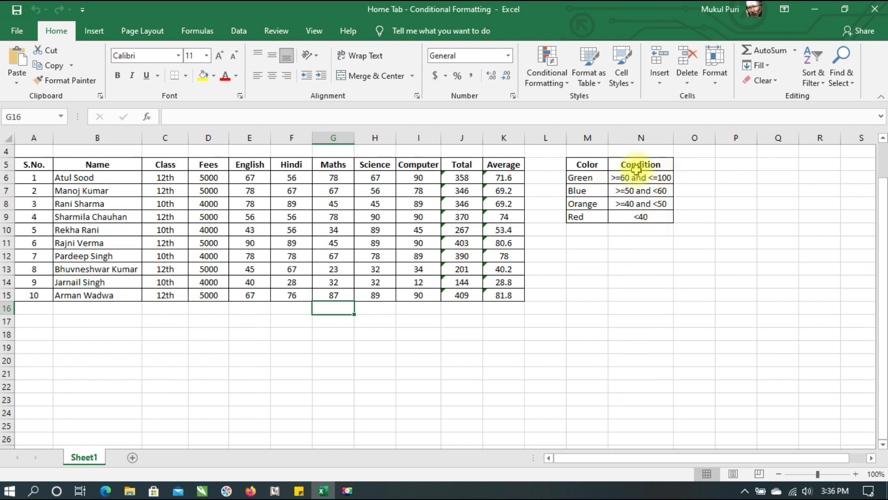
left_click_drag(506, 175, 505, 299)
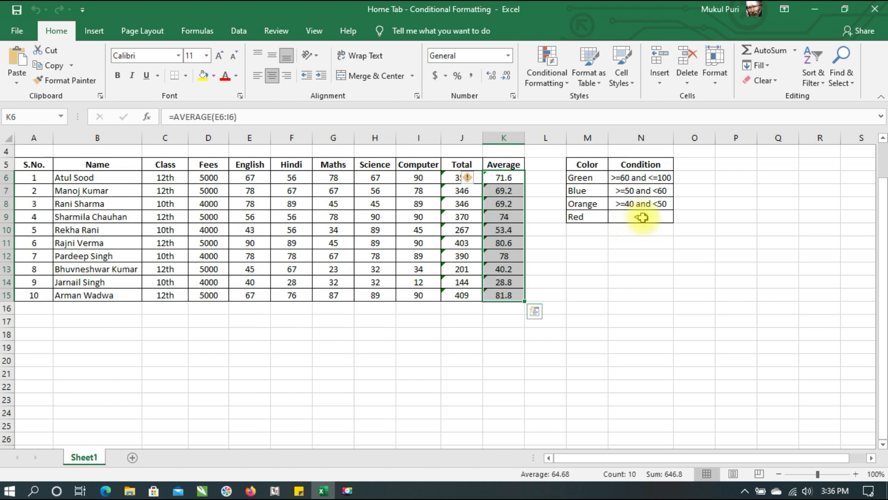
left_click(650, 336)
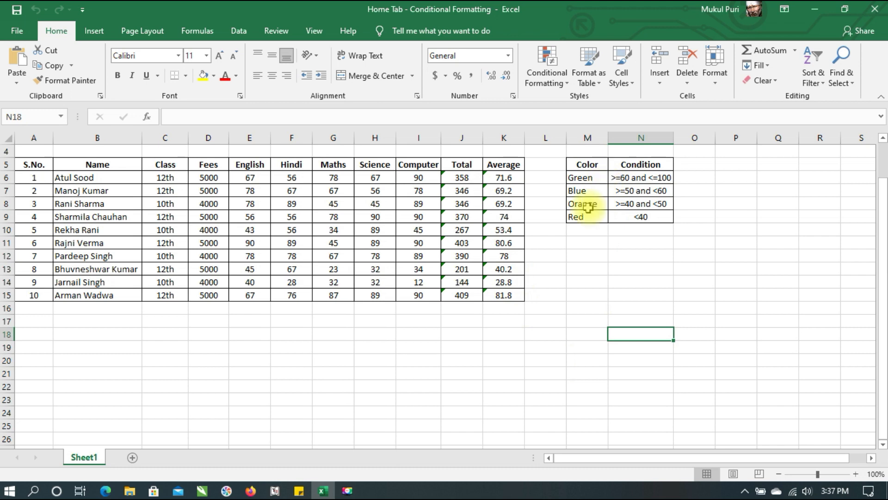
Select the averages in K6:K15 and start a custom cell-highlighting rule that formats only cells that contain given values
left_click_drag(508, 176, 504, 296)
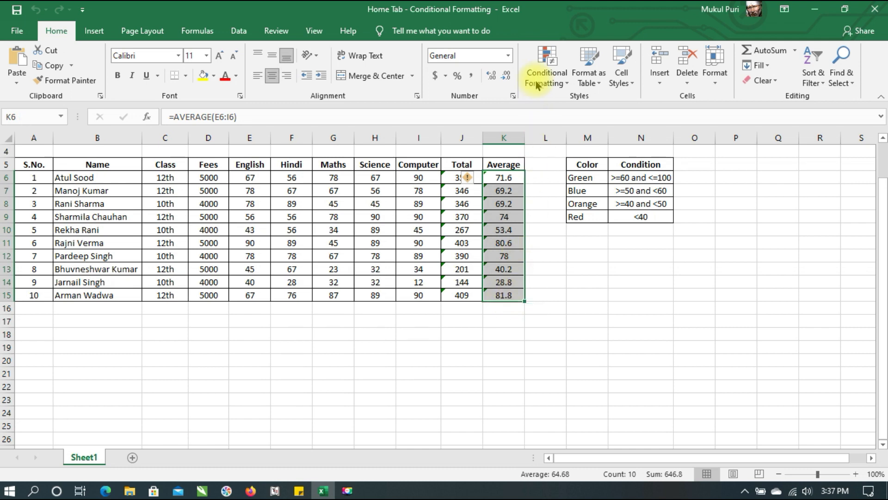
left_click(547, 71)
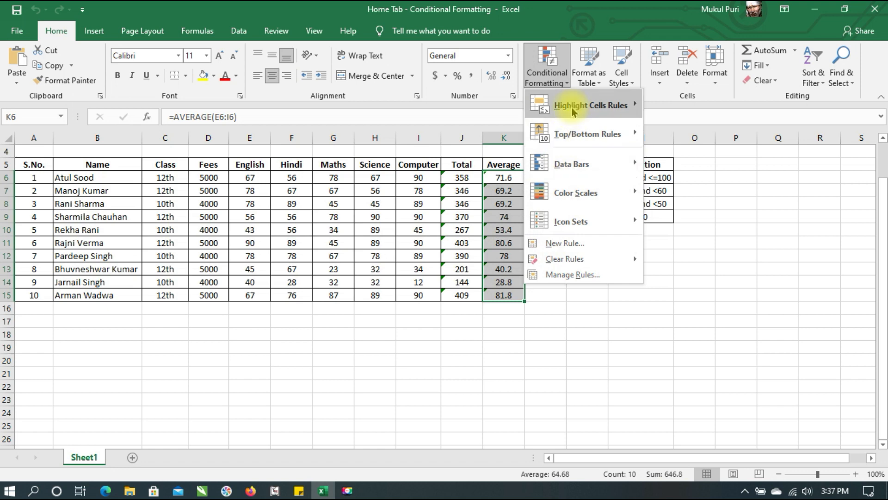
mouse_move(573, 111)
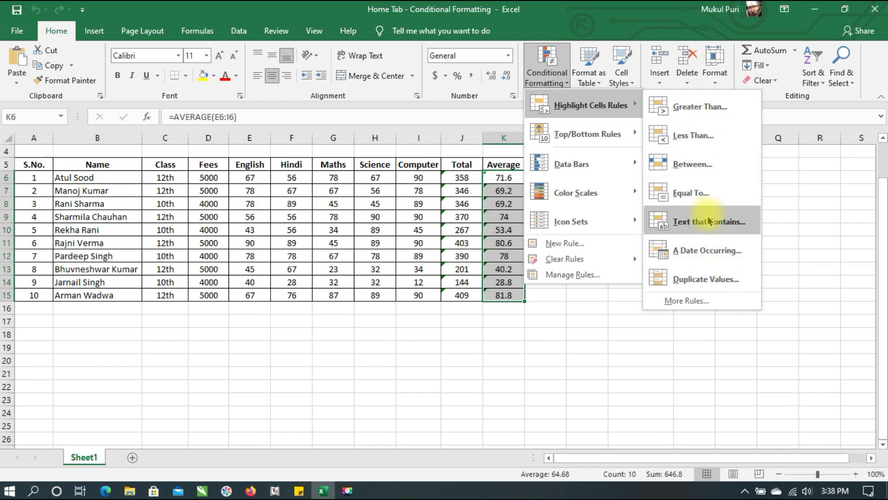
left_click(588, 342)
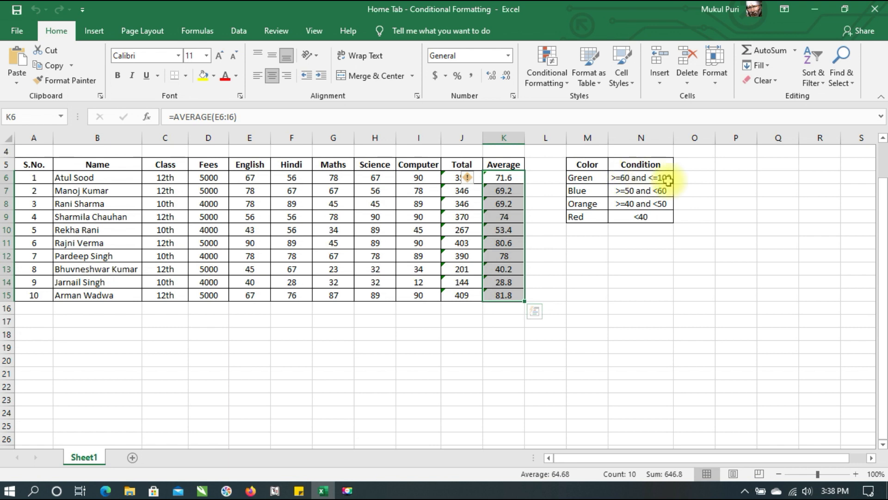
left_click(551, 82)
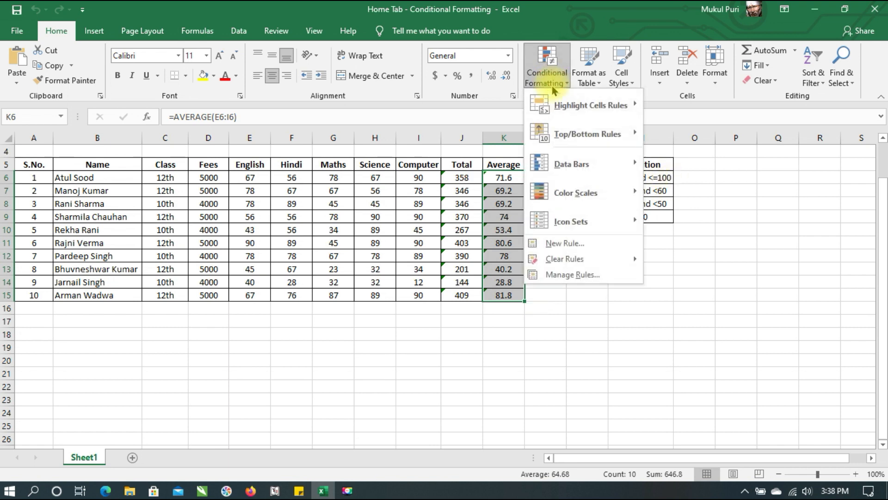
mouse_move(578, 105)
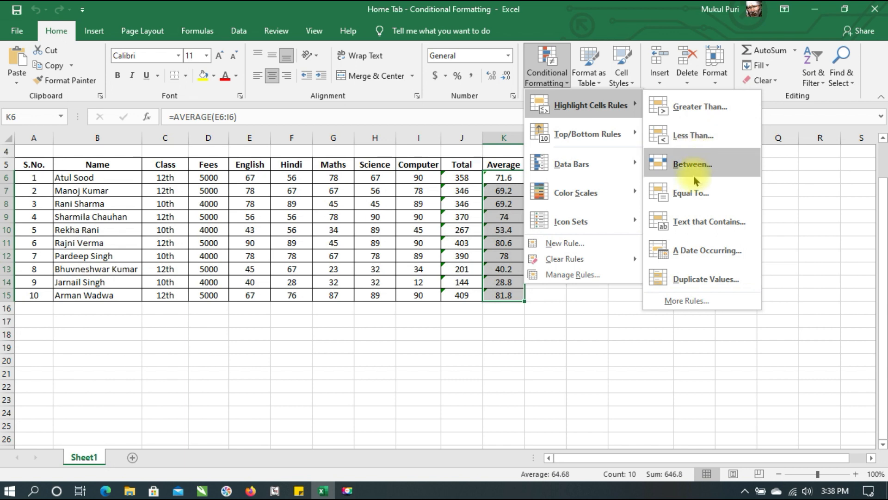
left_click(686, 302)
left_click_drag(479, 127, 300, 18)
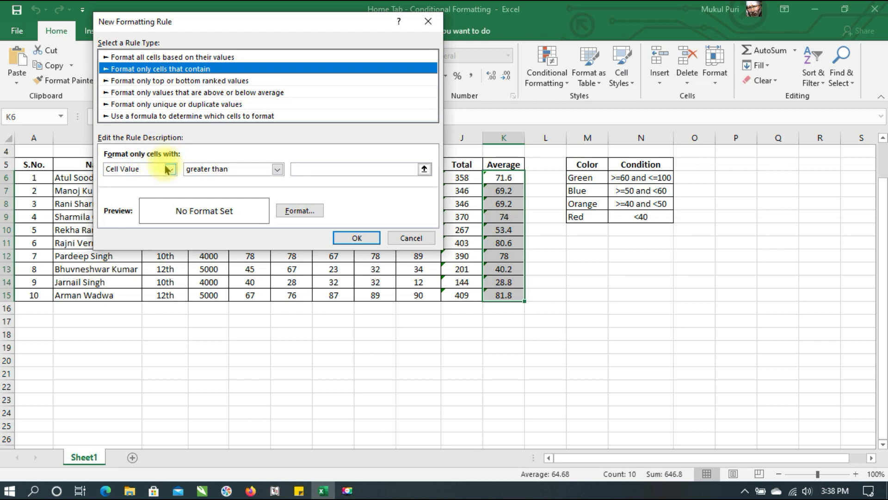
Try a cell value condition of greater than or equal to 60, and replace the limit with 50
left_click(219, 175)
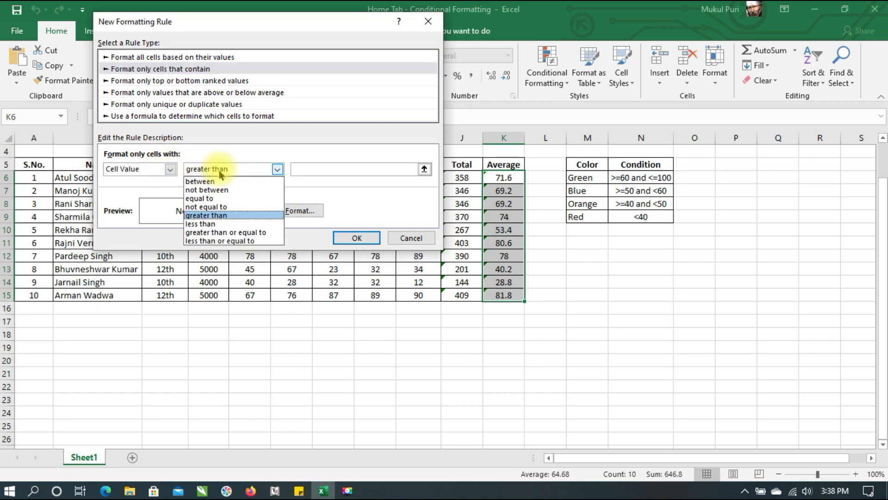
left_click(229, 233)
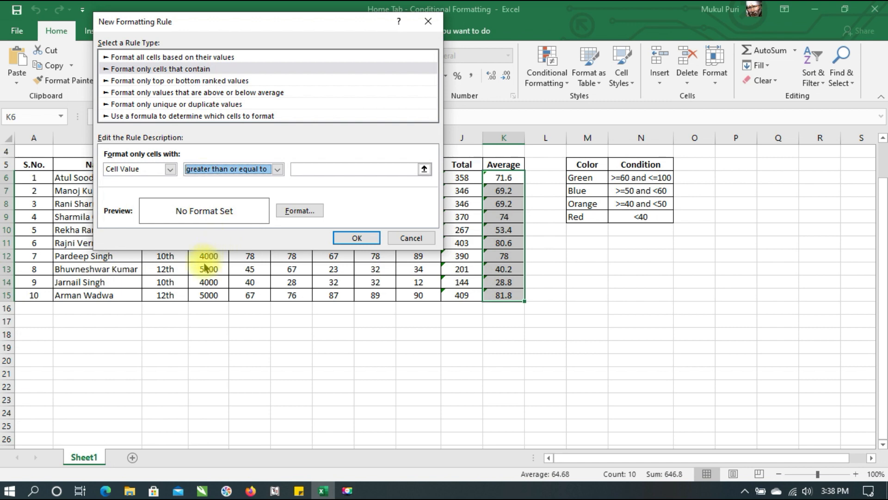
left_click(307, 169)
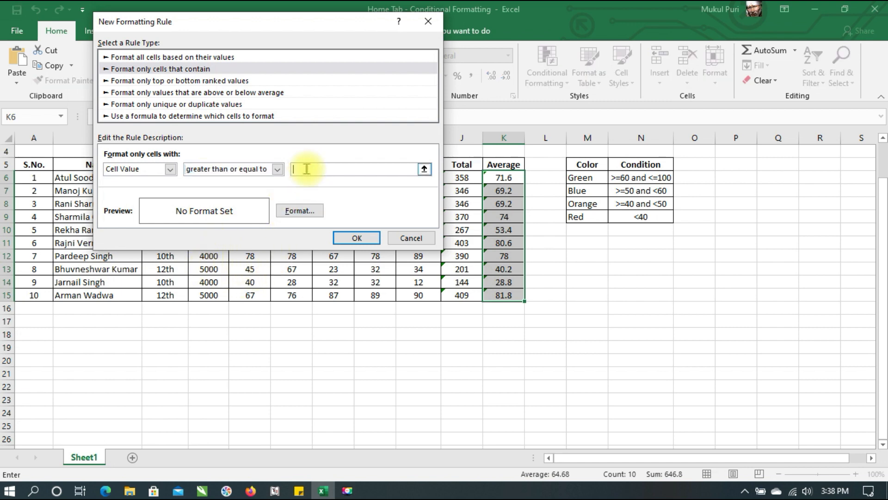
type("60")
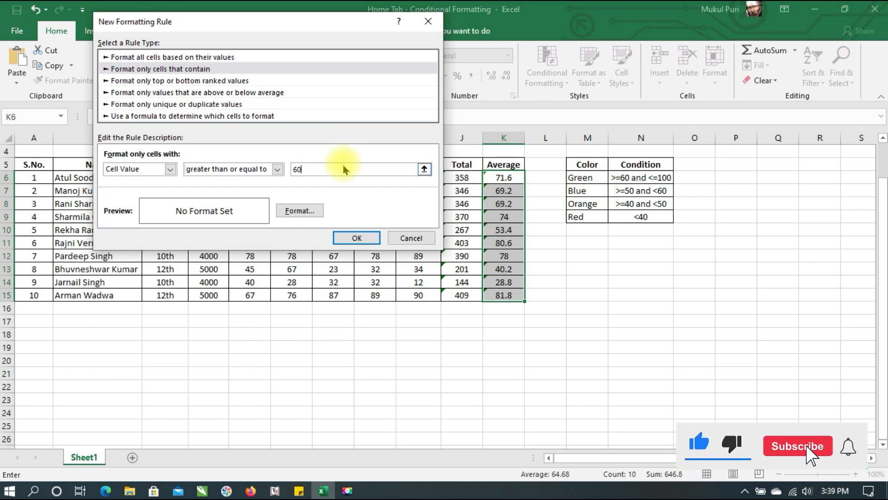
key("BackSpace")
key("BackSpace")
type("5")
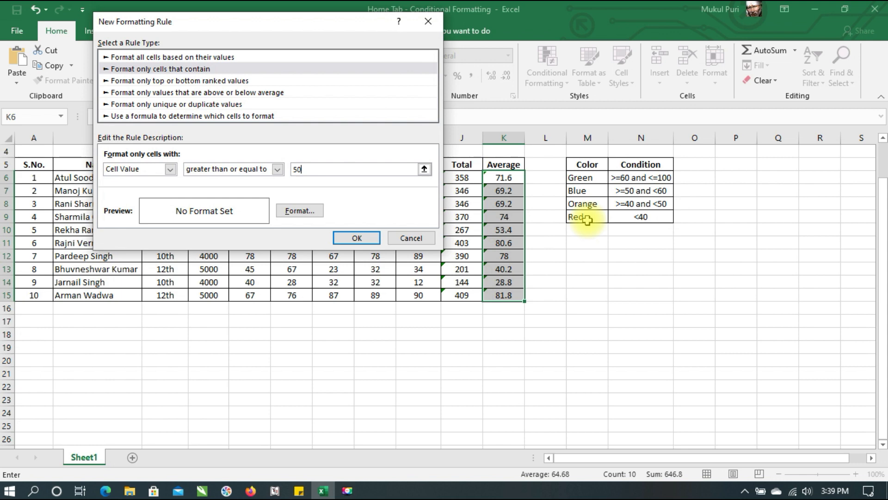
Set the new rule's condition to cell values less than 40
left_click(278, 170)
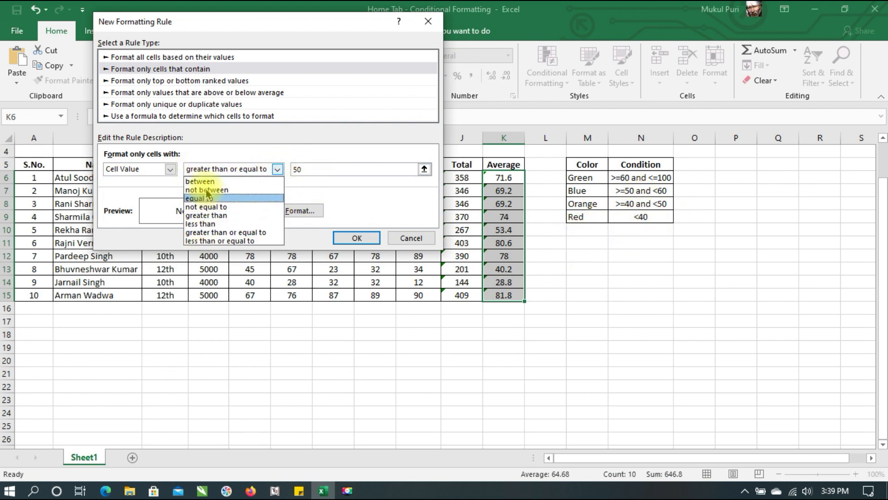
left_click(210, 224)
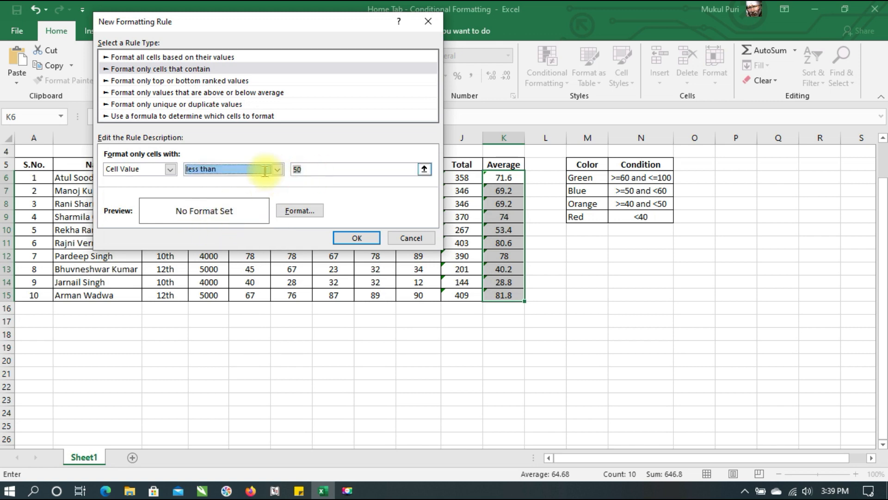
key("Tab")
type("40")
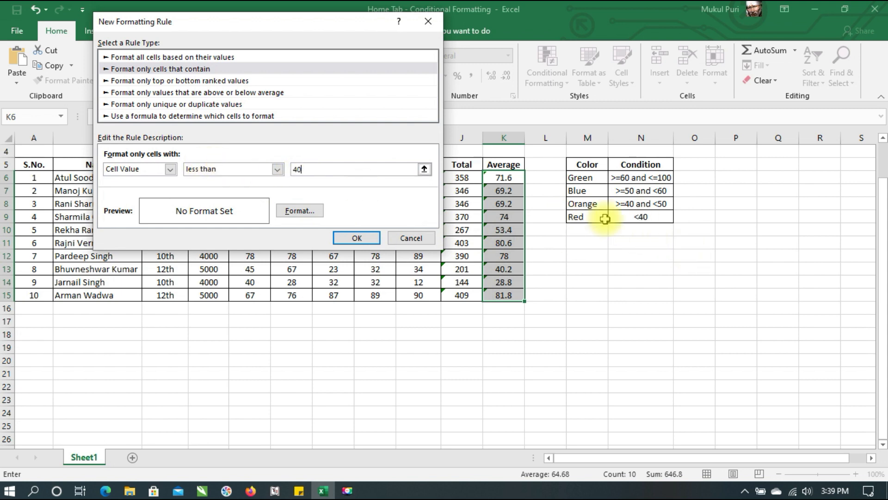
Give the less-than-40 rule a bold red font and apply it to the averages
left_click(302, 212)
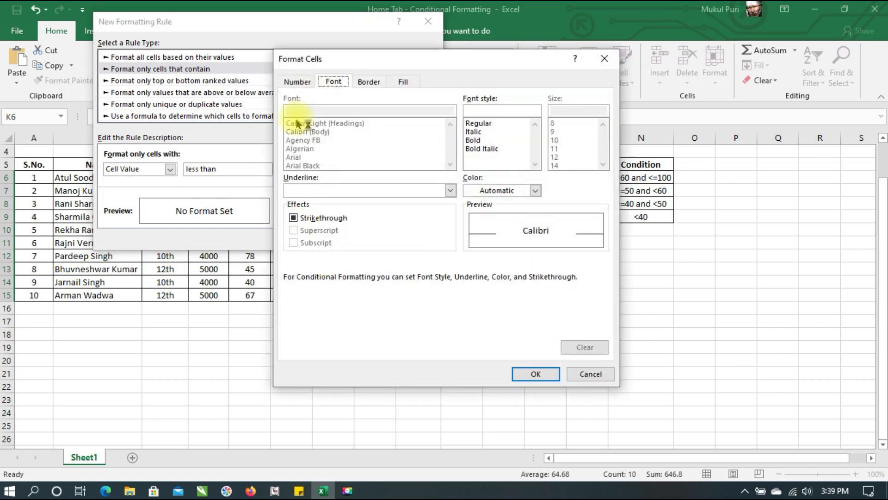
left_click(476, 140)
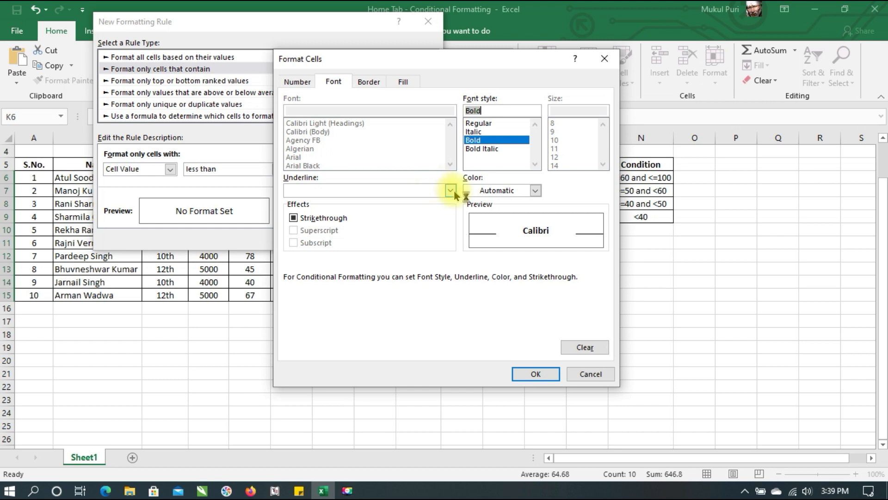
left_click(535, 190)
left_click(482, 308)
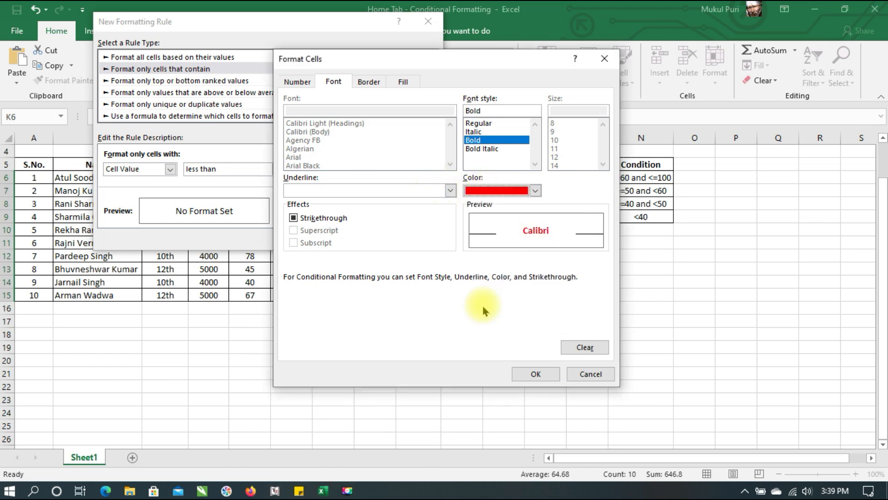
left_click(548, 374)
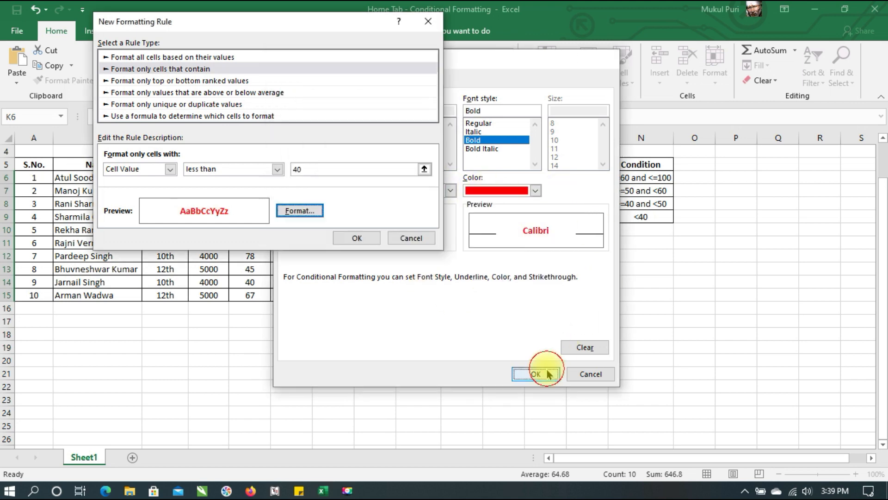
left_click(367, 235)
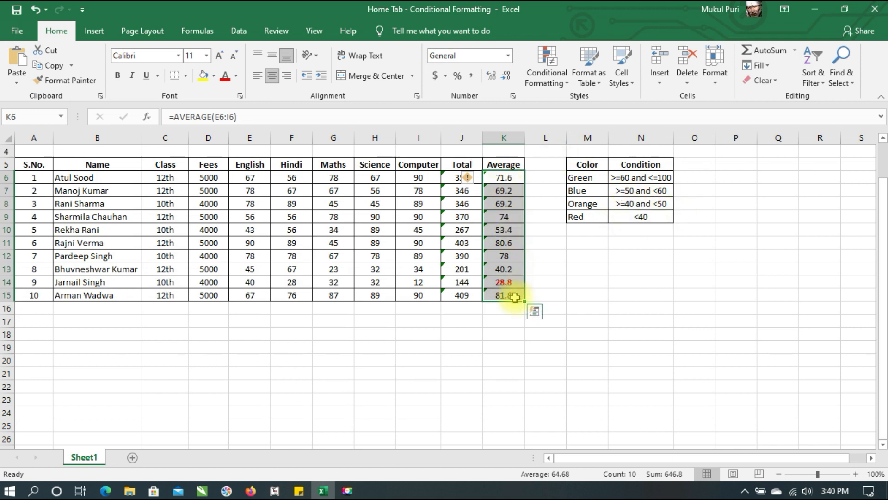
Create another custom highlighting rule for K6:K15 with the condition cell value greater than or equal to 40
left_click(566, 87)
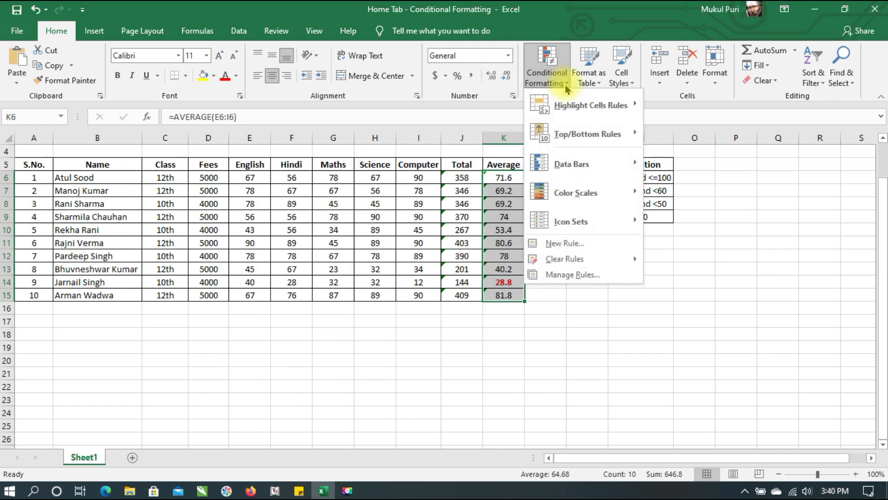
mouse_move(578, 104)
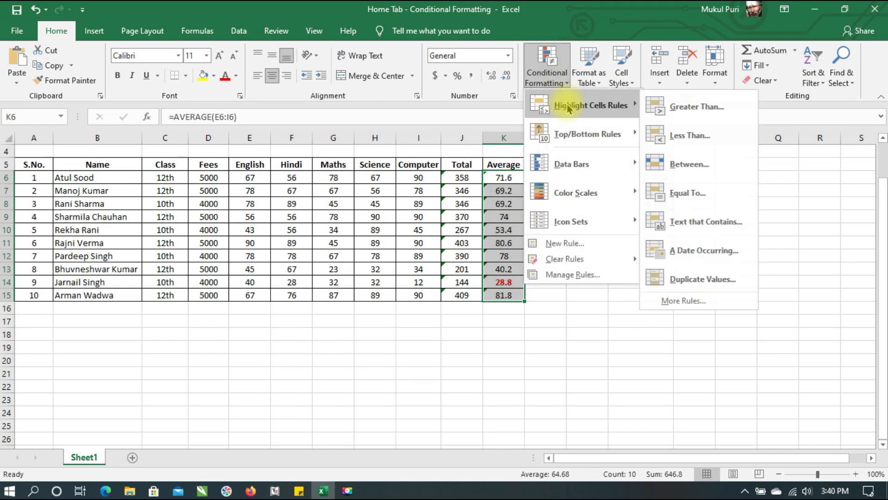
left_click(704, 297)
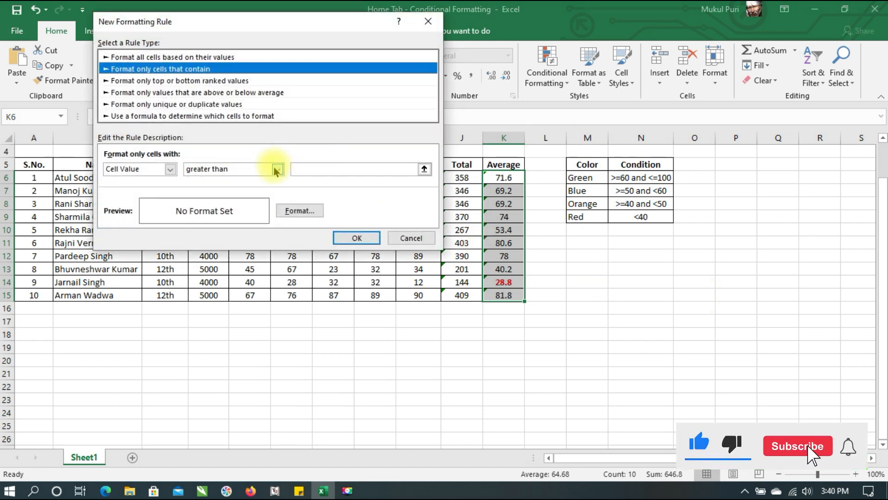
left_click(276, 169)
left_click(251, 232)
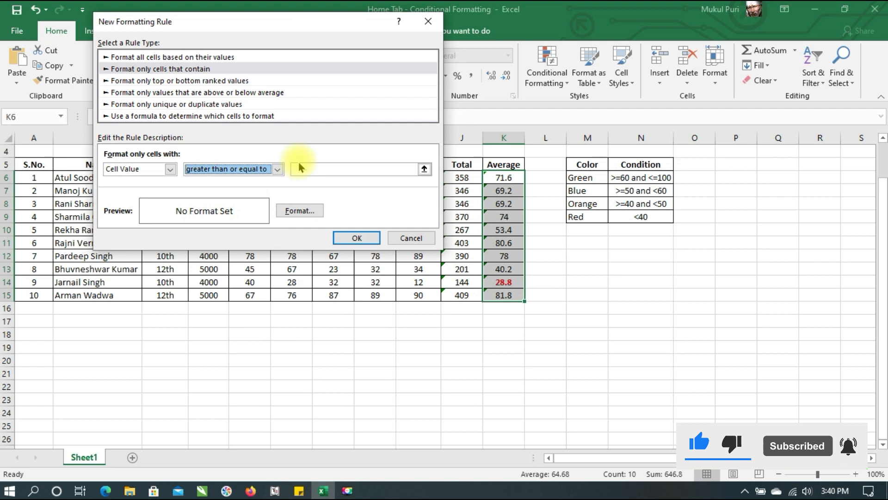
left_click(305, 170)
type("40")
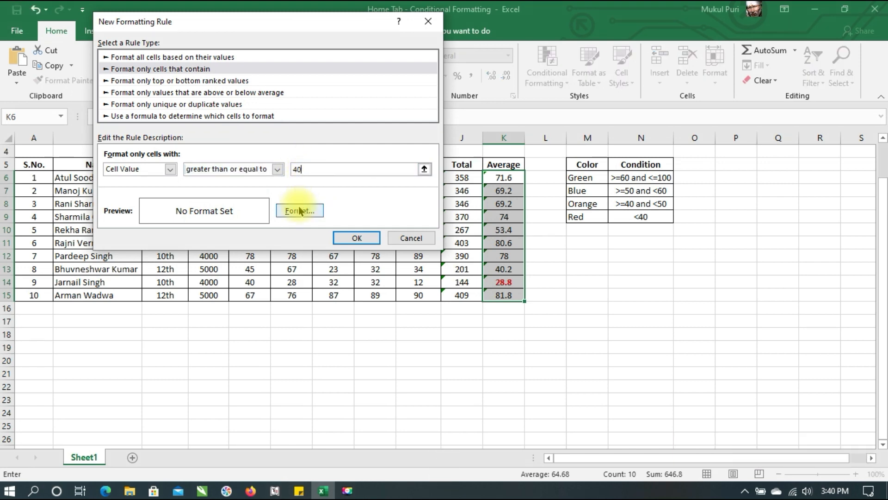
Give the greater-than-or-equal-to-40 rule a bold orange font and apply it to the averages
left_click(313, 210)
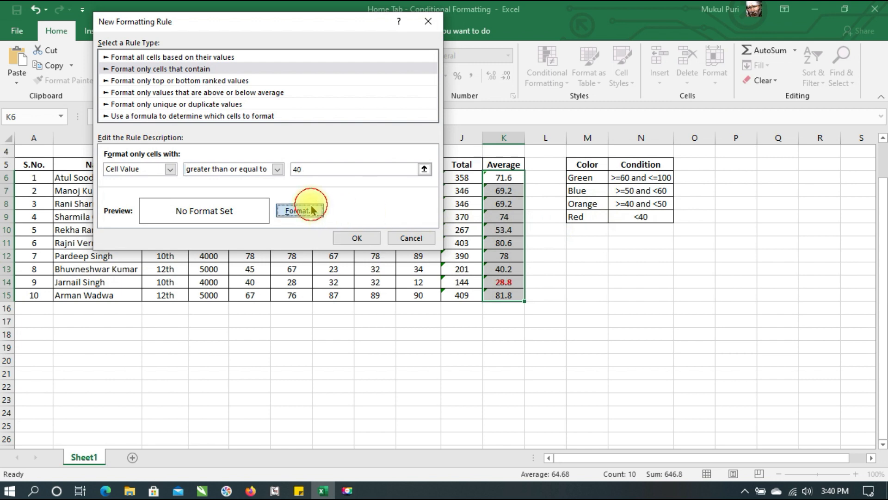
left_click(350, 140)
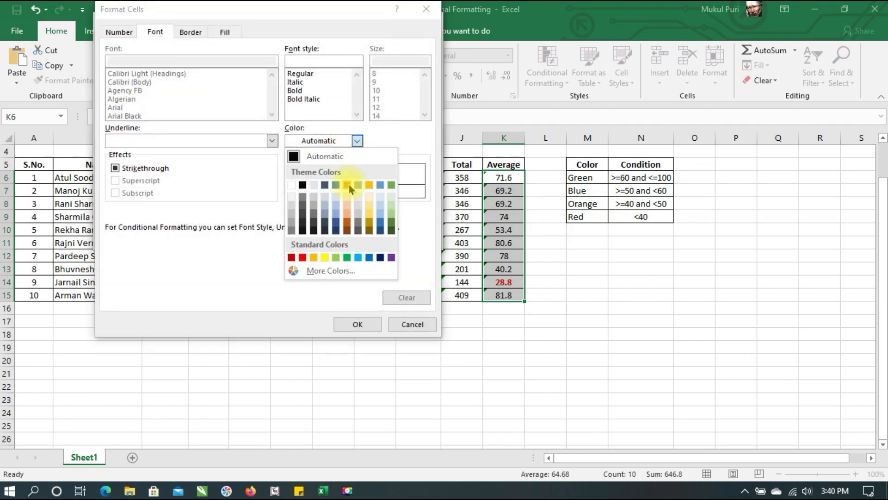
left_click(348, 184)
left_click(299, 84)
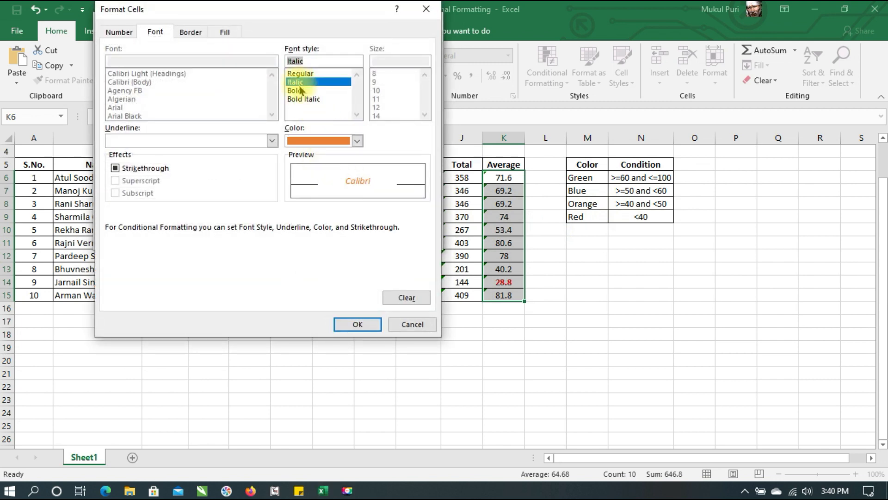
left_click(302, 91)
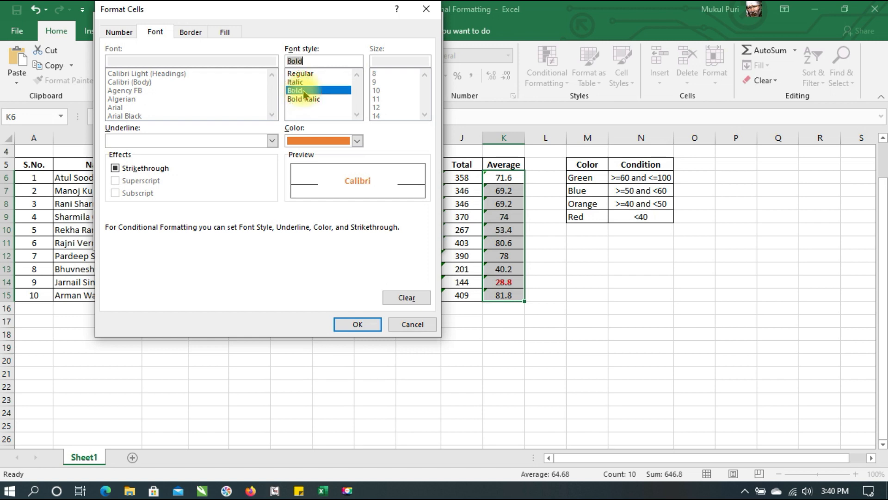
left_click(359, 325)
left_click(358, 235)
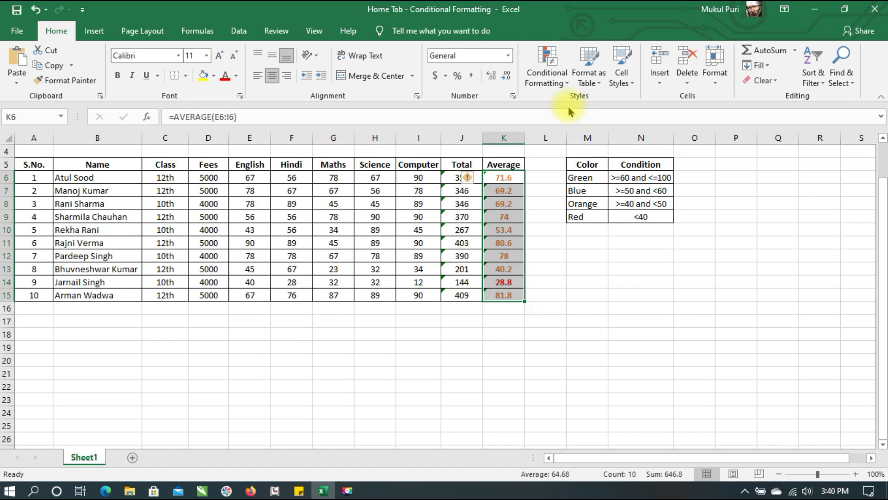
Create a custom highlighting rule for K6:K15 with the condition cell value greater than or equal to 50
left_click(558, 76)
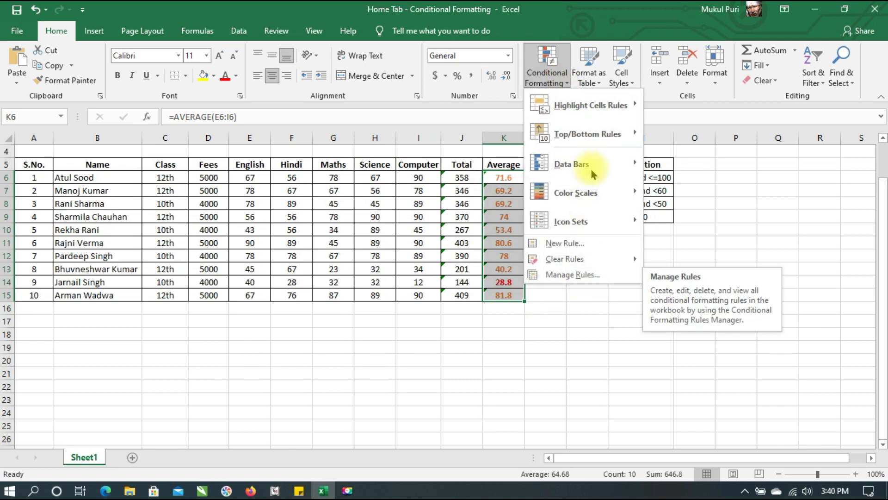
mouse_move(592, 105)
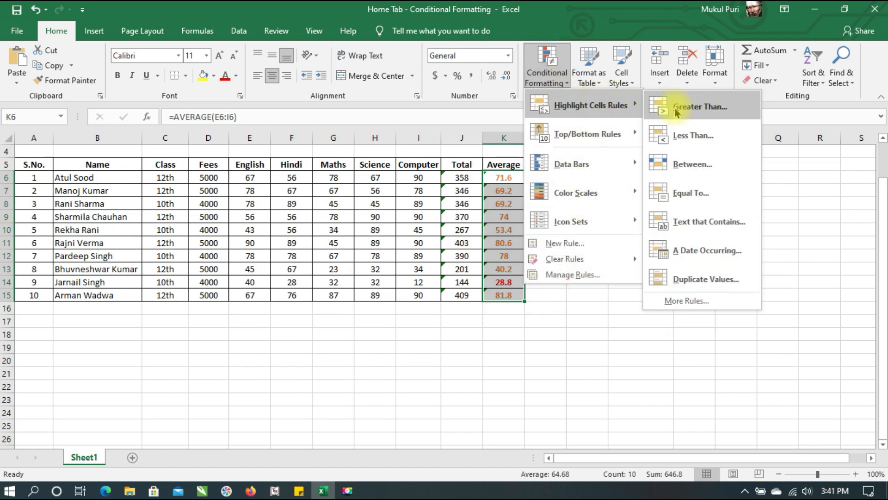
left_click(684, 301)
left_click(278, 169)
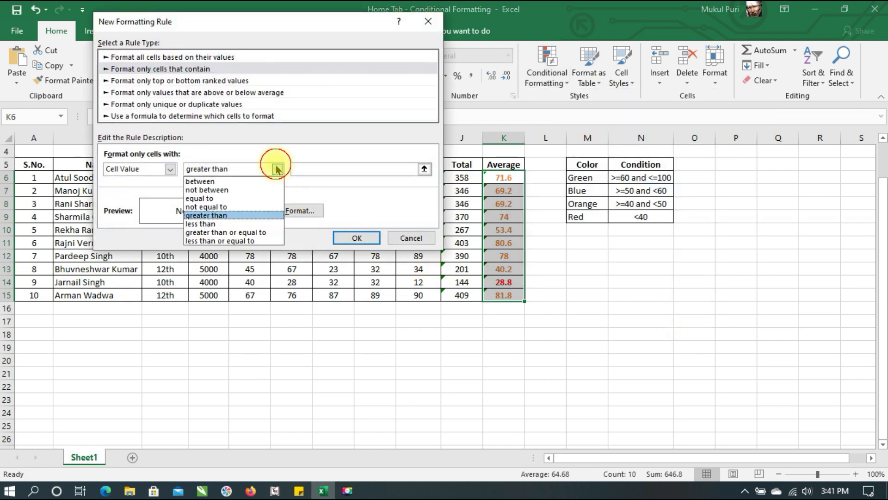
left_click(262, 230)
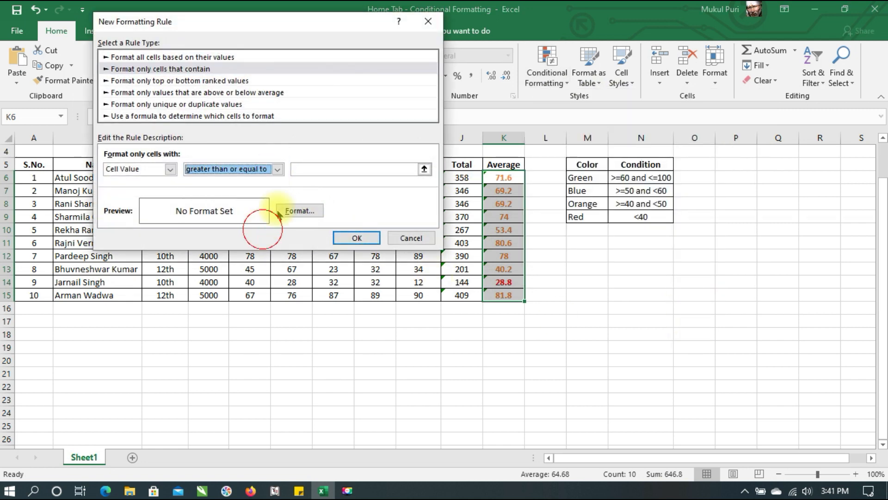
left_click(311, 168)
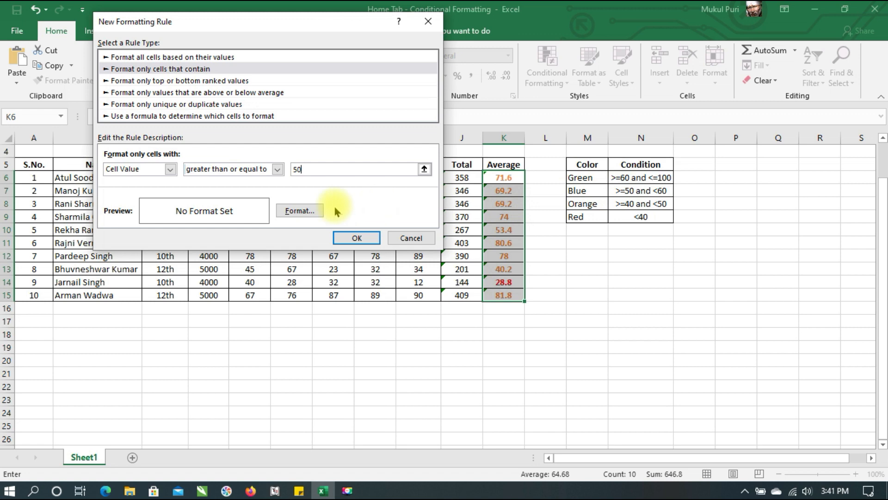
Give the greater-than-or-equal-to-50 rule a bold blue font and apply it to the averages
left_click(300, 210)
left_click(296, 91)
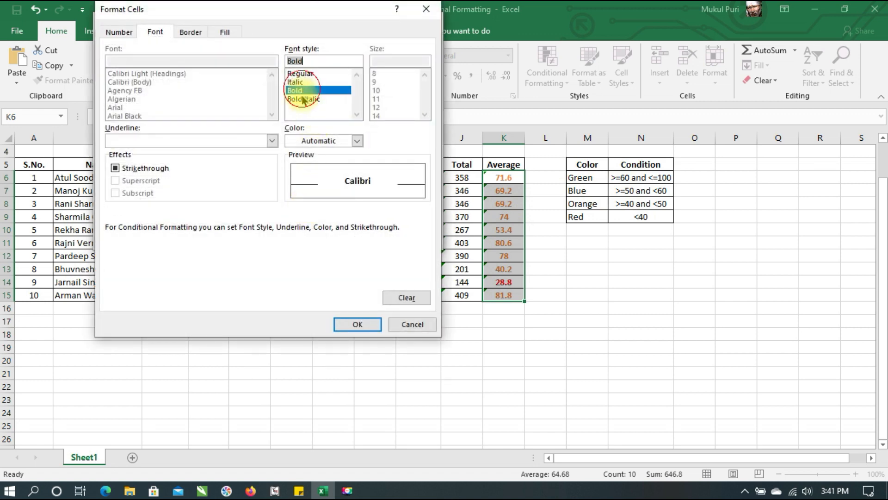
left_click(340, 140)
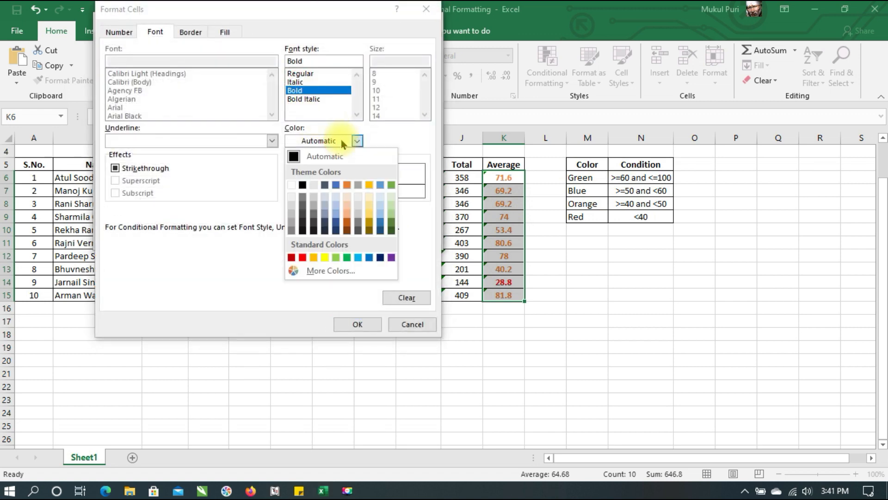
left_click(369, 256)
left_click(363, 330)
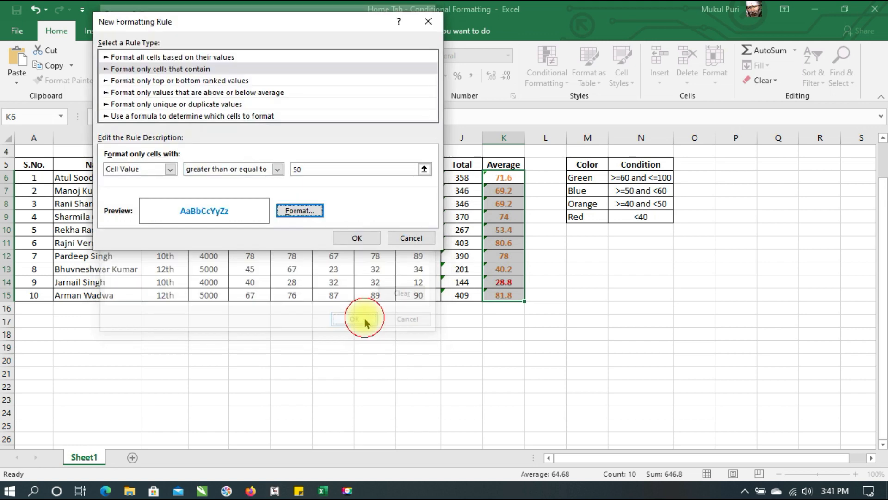
left_click(353, 237)
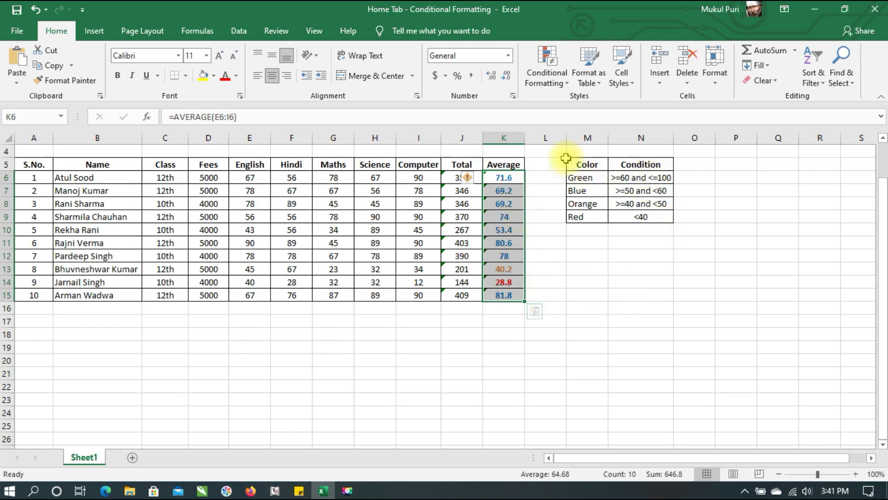
Create a custom highlighting rule for K6:K15 with the condition cell value greater than or equal to 60
left_click(548, 77)
mouse_move(549, 135)
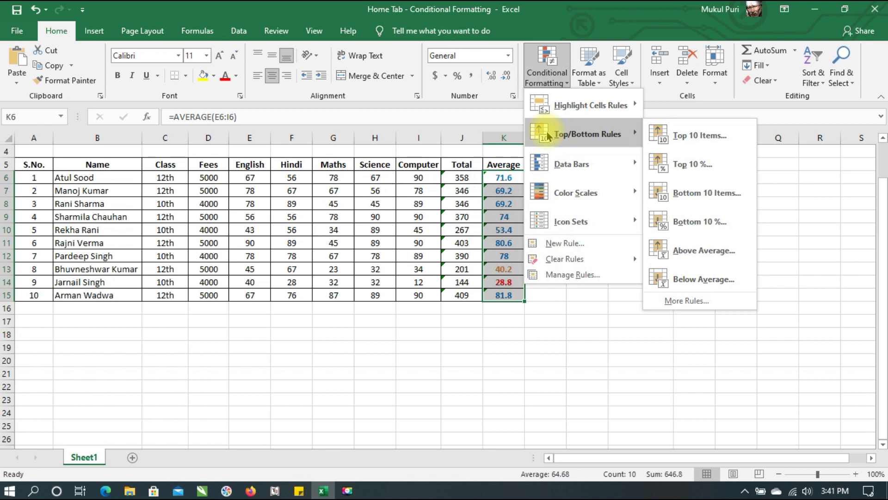
mouse_move(604, 109)
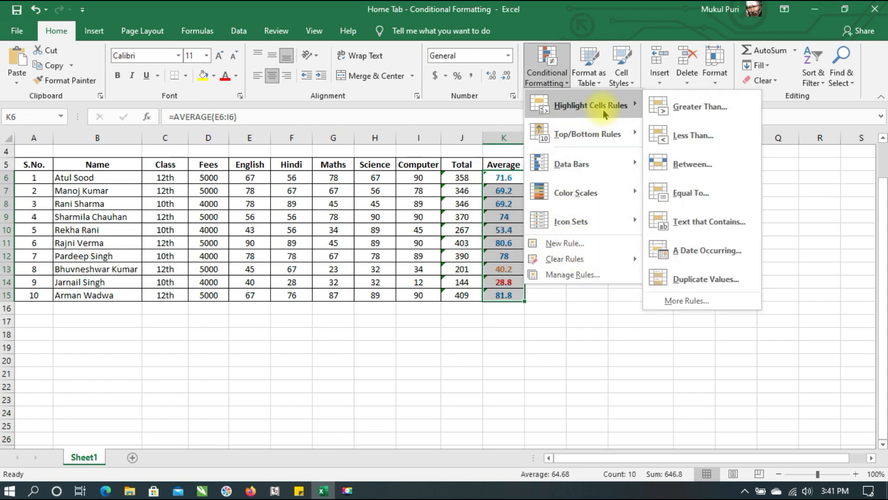
left_click(711, 303)
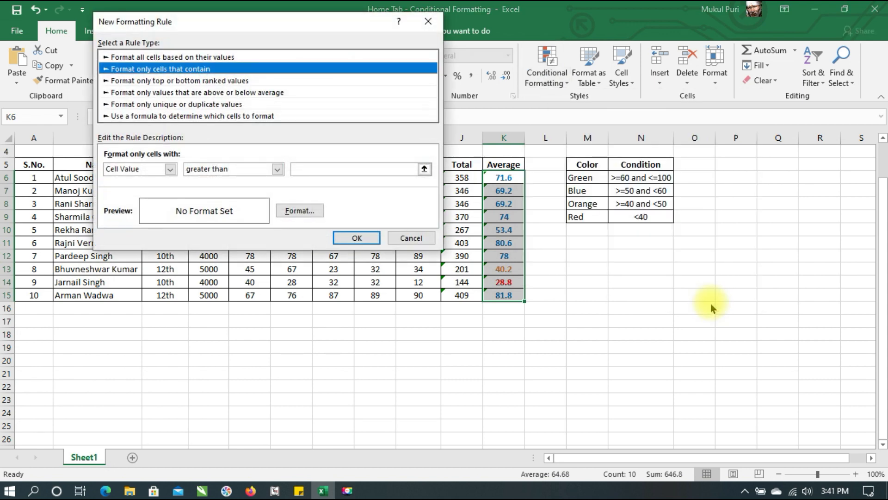
left_click(274, 171)
left_click(261, 232)
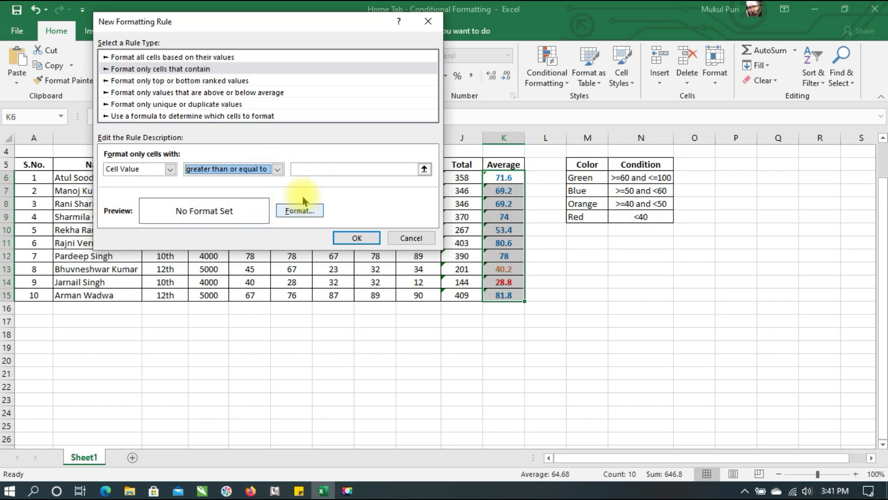
left_click(330, 168)
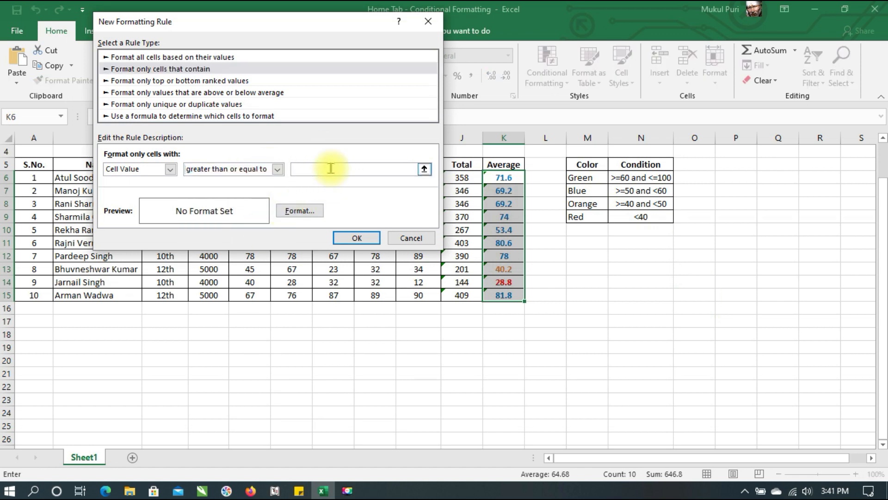
type("60")
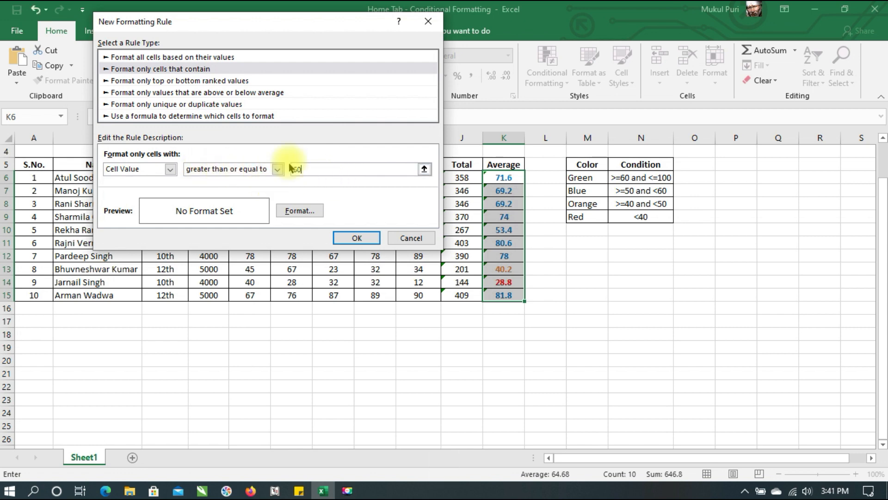
Give the greater-than-or-equal-to-60 rule a bold green font and apply it to the averages
left_click(299, 210)
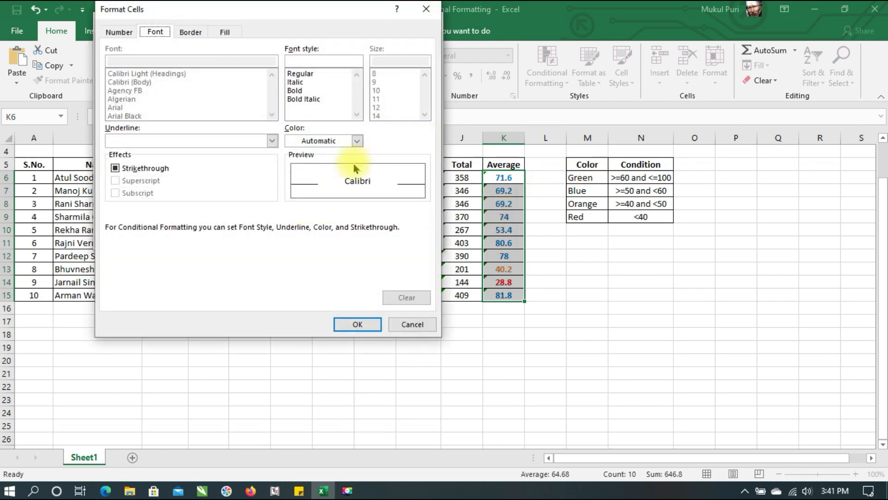
left_click(357, 141)
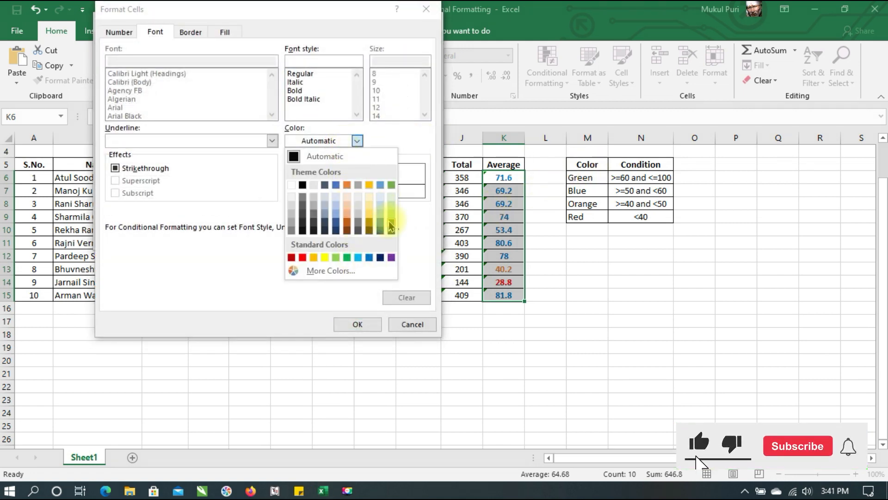
left_click(347, 257)
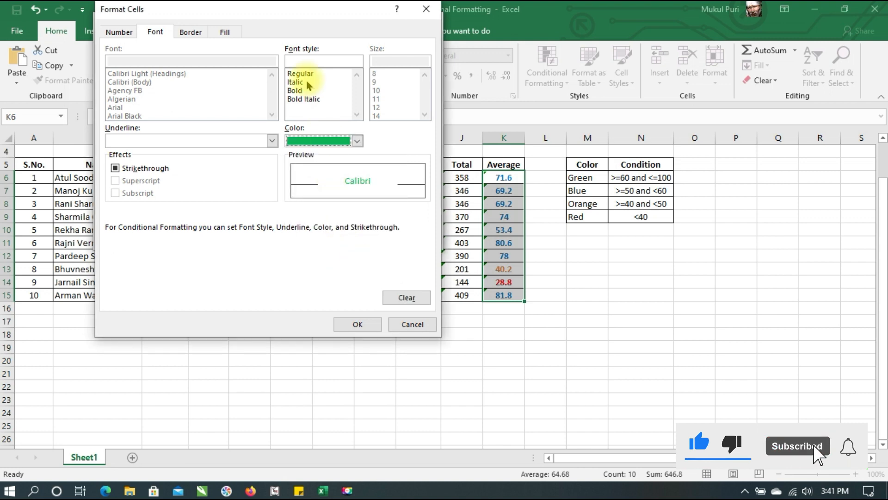
left_click(295, 90)
left_click(358, 325)
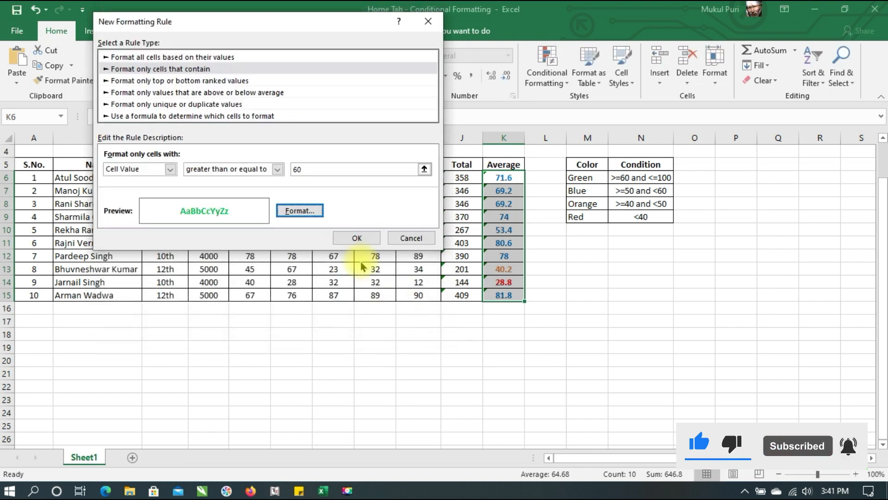
left_click(354, 235)
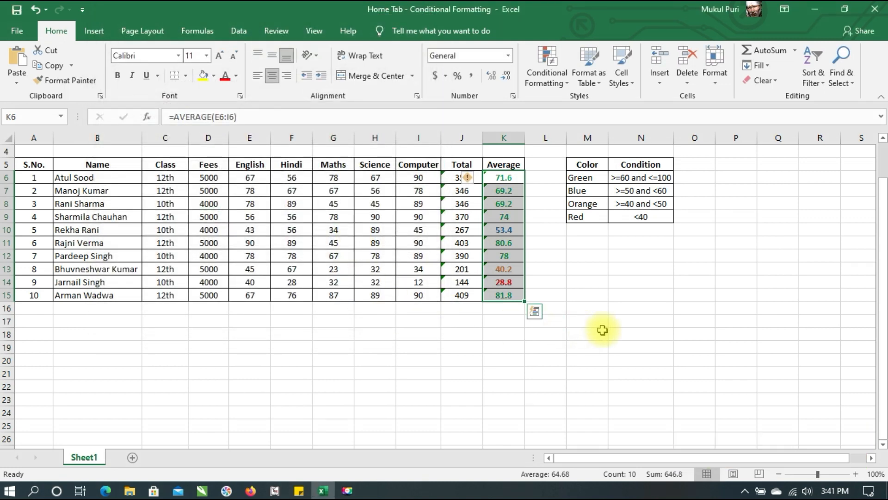
left_click(622, 330)
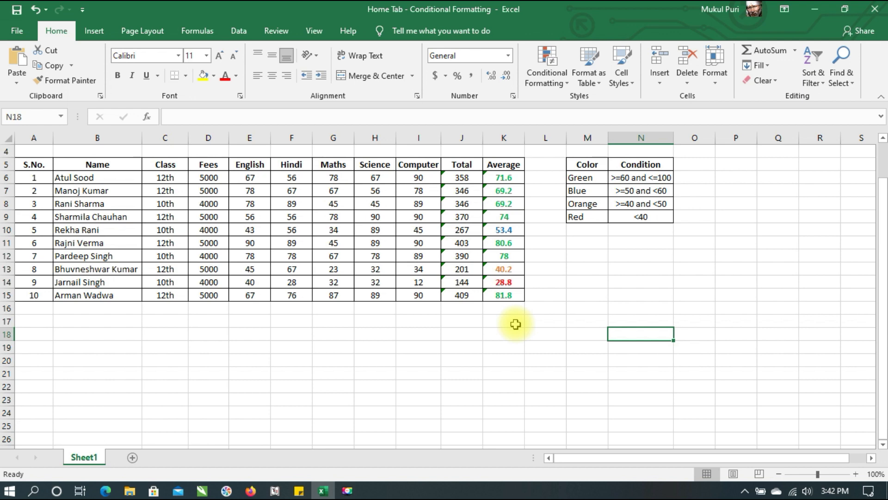
Note the first fees condition below the color table, entering >=5000 in M11 and Blue in N11
left_click(542, 166)
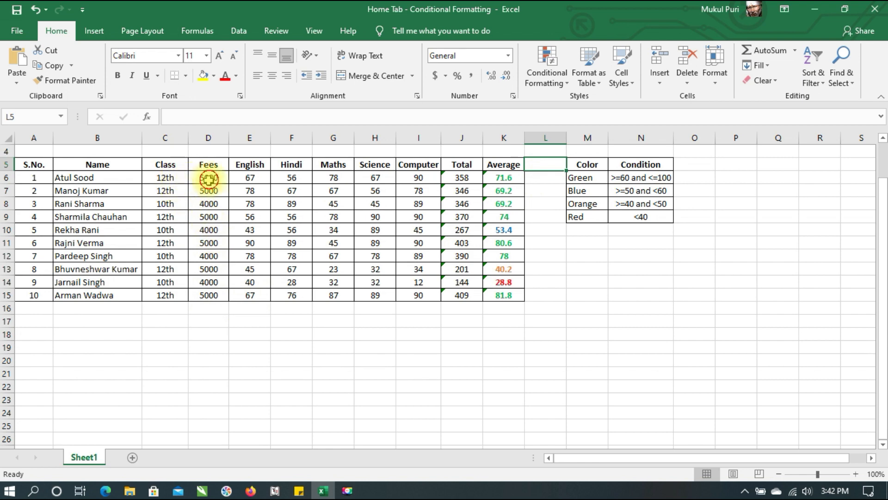
left_click_drag(209, 179, 208, 291)
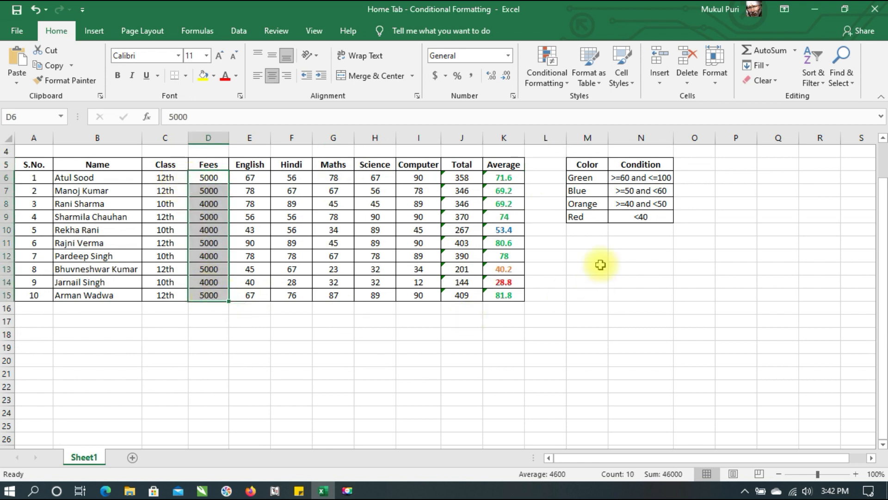
left_click(589, 245)
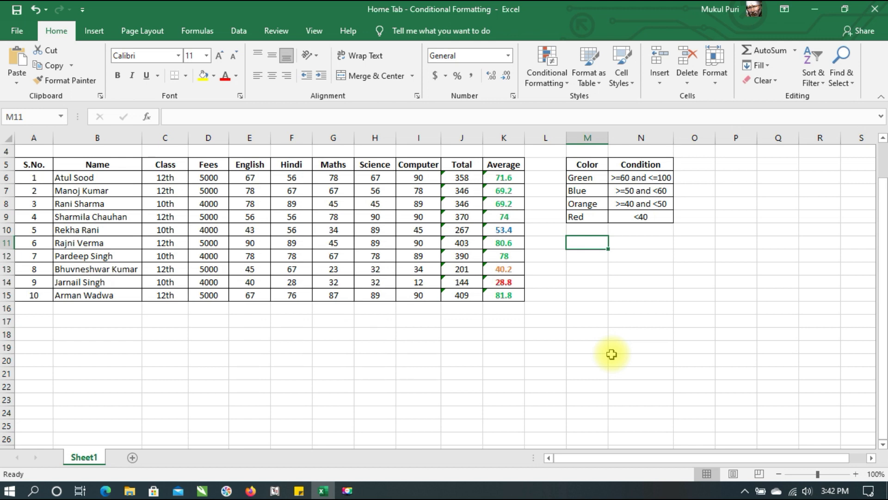
type(">=")
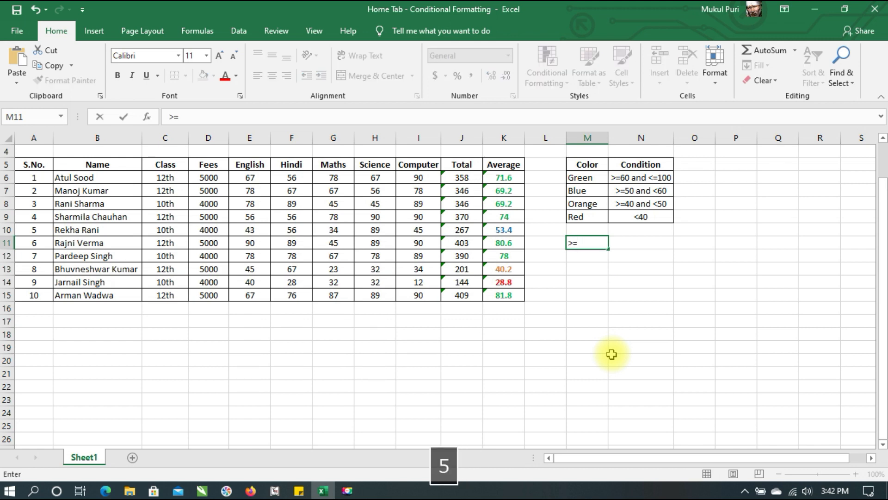
type("5000")
key("Tab")
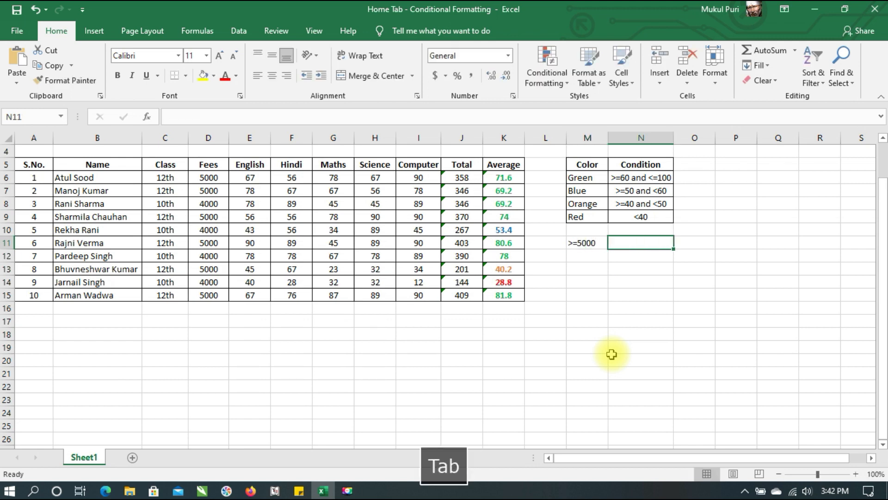
type("Blue")
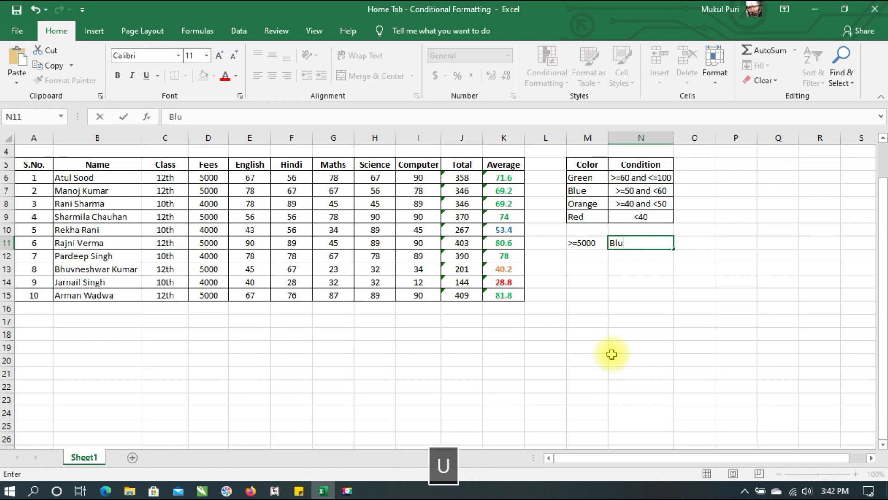
key("Return")
Note the second fees condition, entering <5000 in M12 and Red in N12
type("<5000")
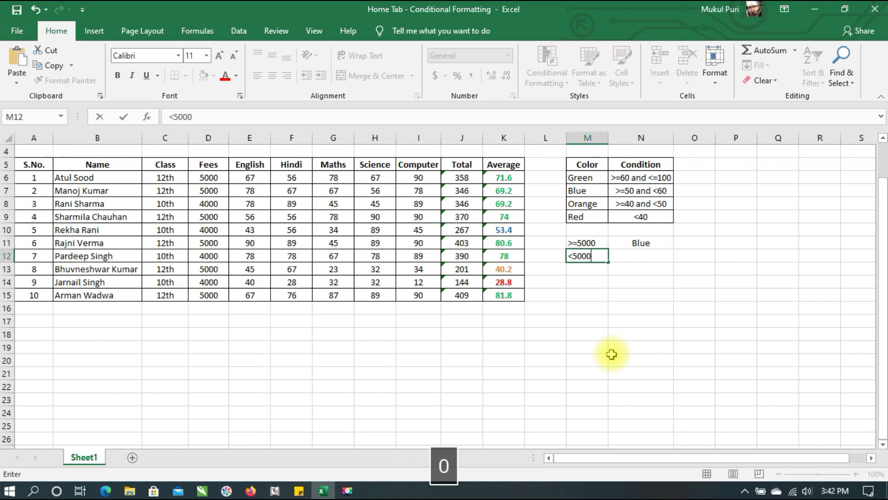
key("Tab")
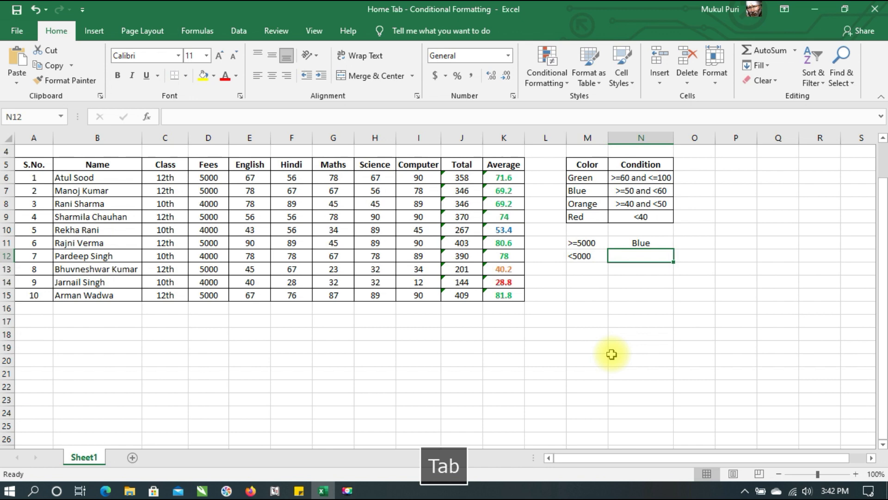
type("Red")
key("Return")
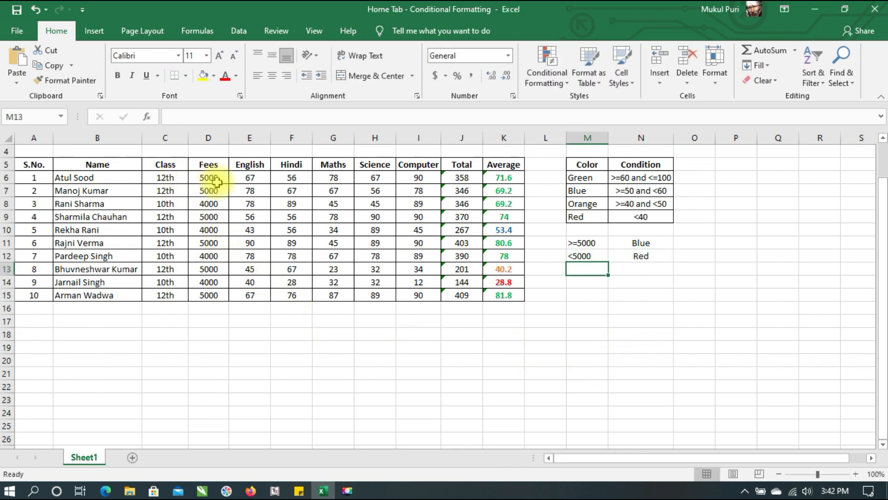
Create a custom highlighting rule for the fees in D6:D15 with the condition cell value greater than or equal to 5000
left_click_drag(217, 180, 211, 298)
left_click(209, 308)
left_click_drag(218, 180, 210, 298)
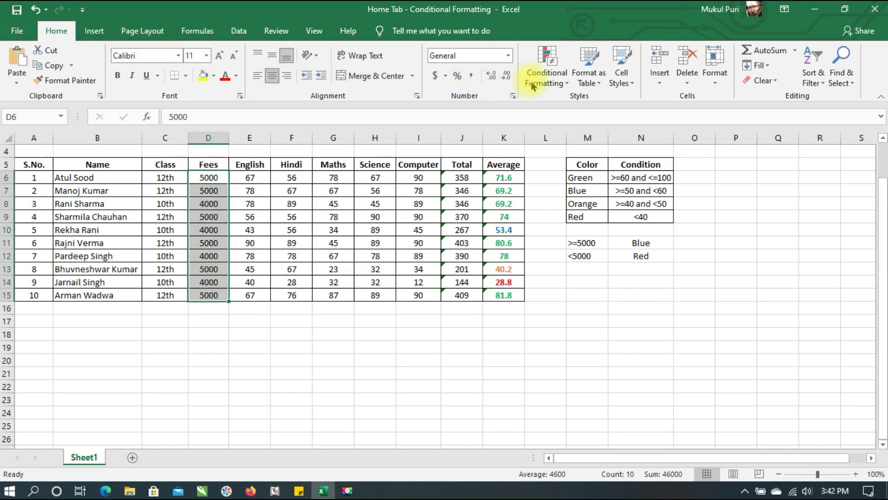
left_click(545, 78)
mouse_move(552, 109)
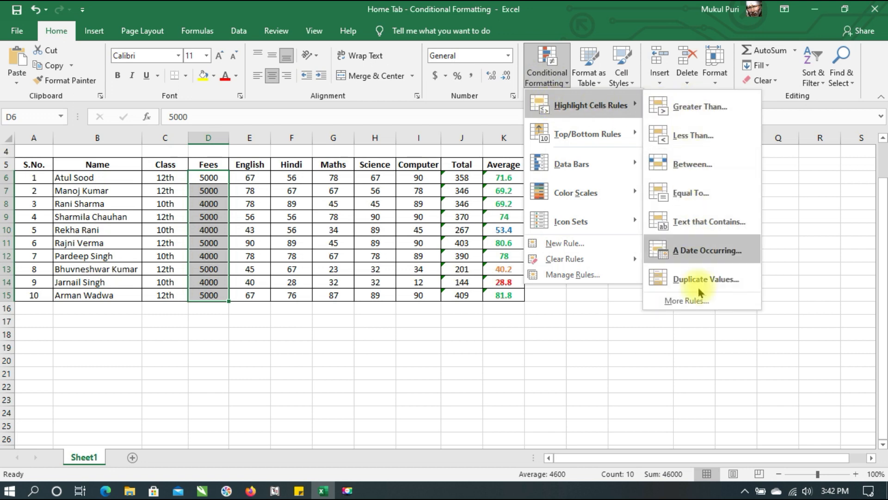
left_click(698, 304)
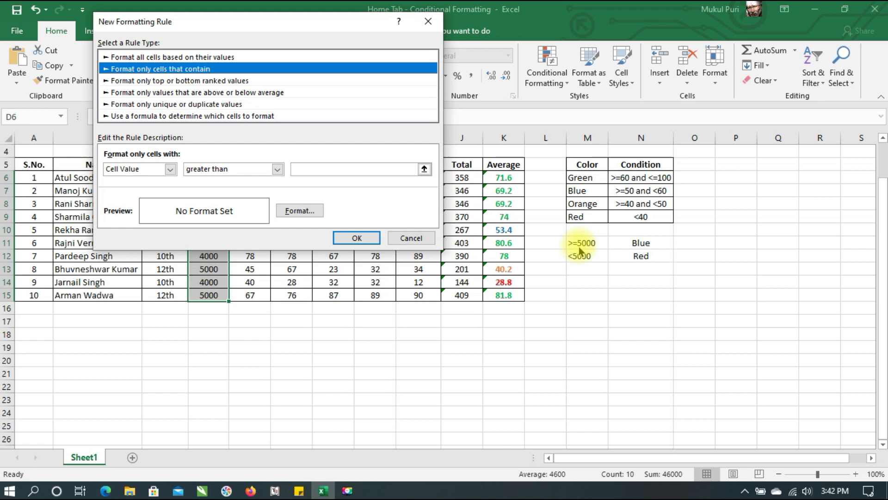
left_click(257, 167)
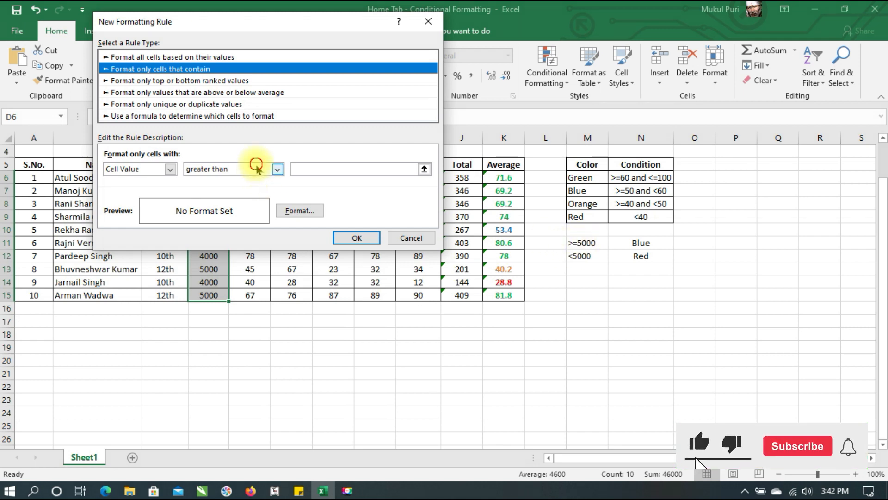
left_click(241, 230)
left_click(322, 168)
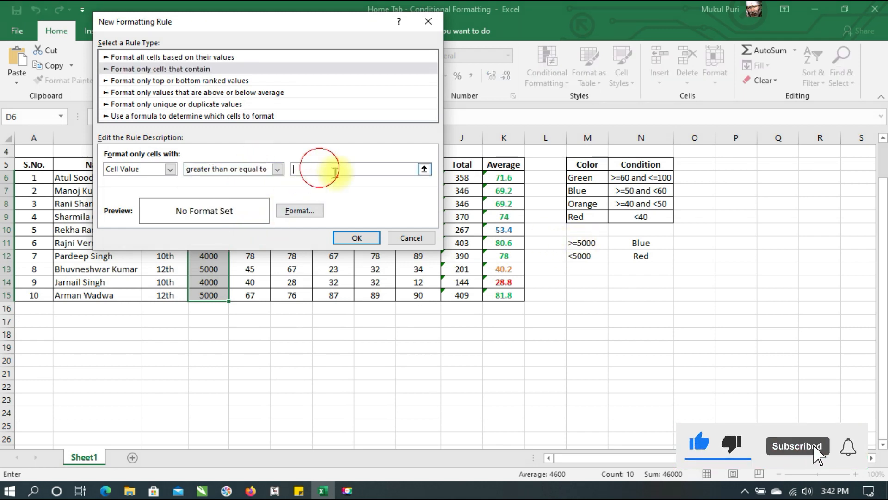
type("5000")
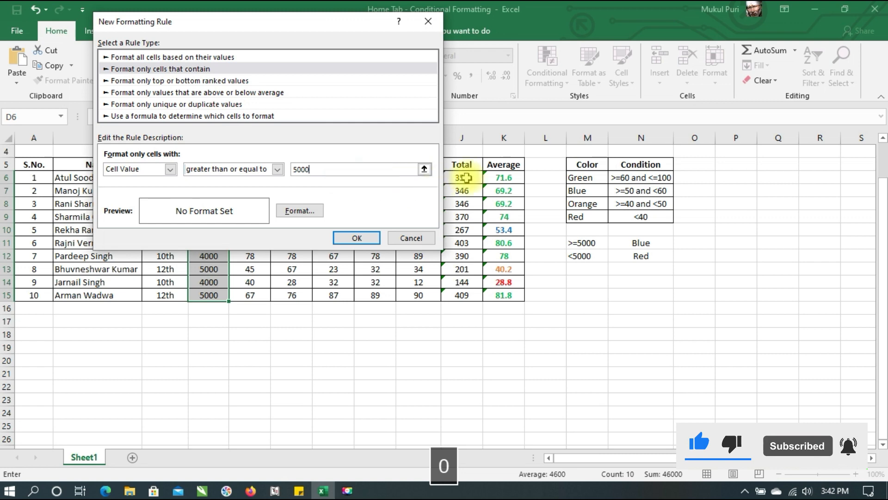
Give the greater-than-or-equal-to-5000 rule a bold blue font and apply it to the fees
left_click(304, 209)
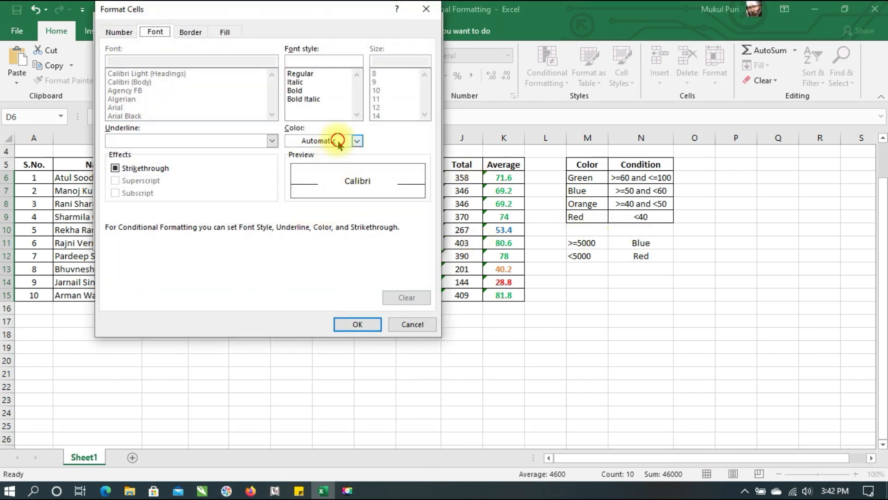
left_click(342, 140)
left_click(336, 185)
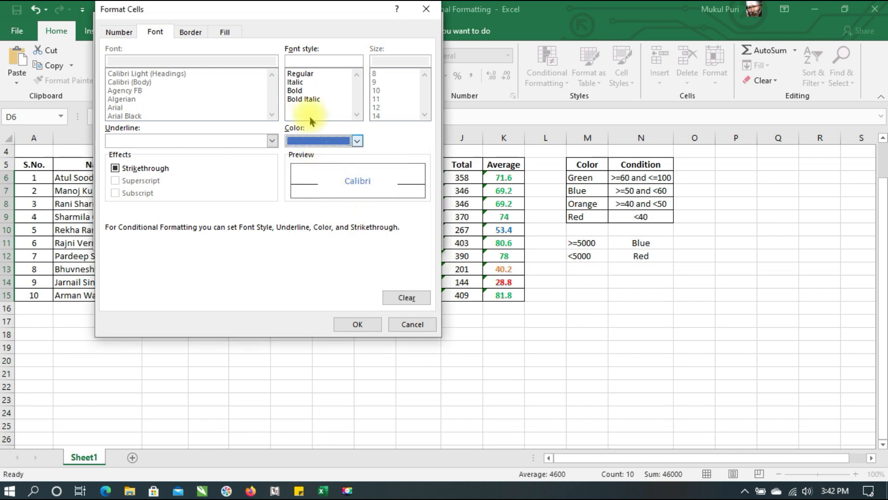
left_click(296, 91)
left_click(356, 320)
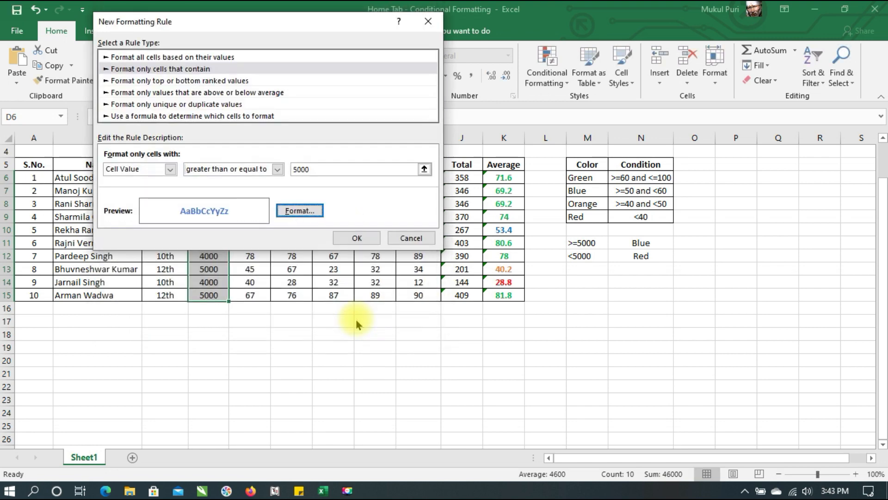
left_click(373, 235)
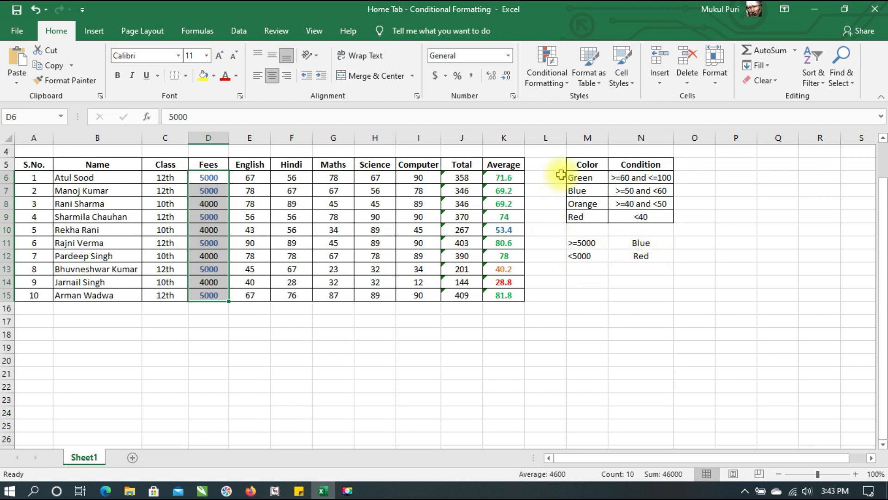
Create a second custom highlighting rule for D6:D15 with the condition cell value less than 5000
left_click(553, 78)
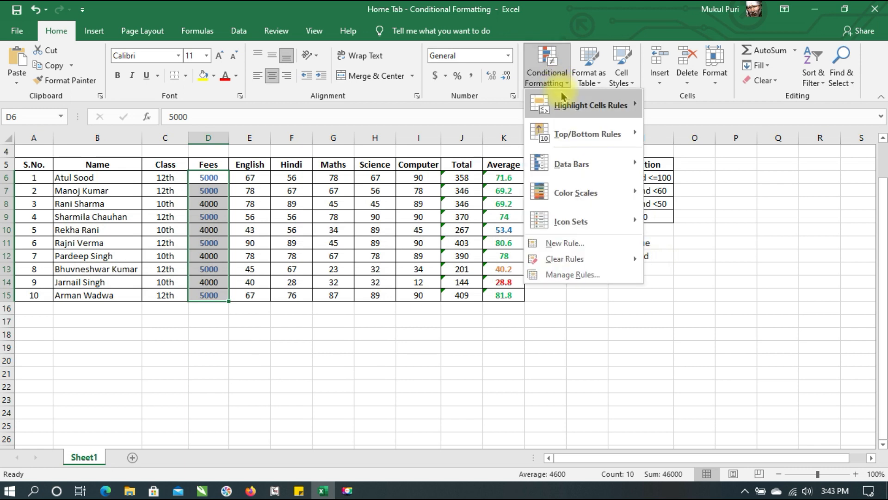
mouse_move(564, 98)
left_click(684, 292)
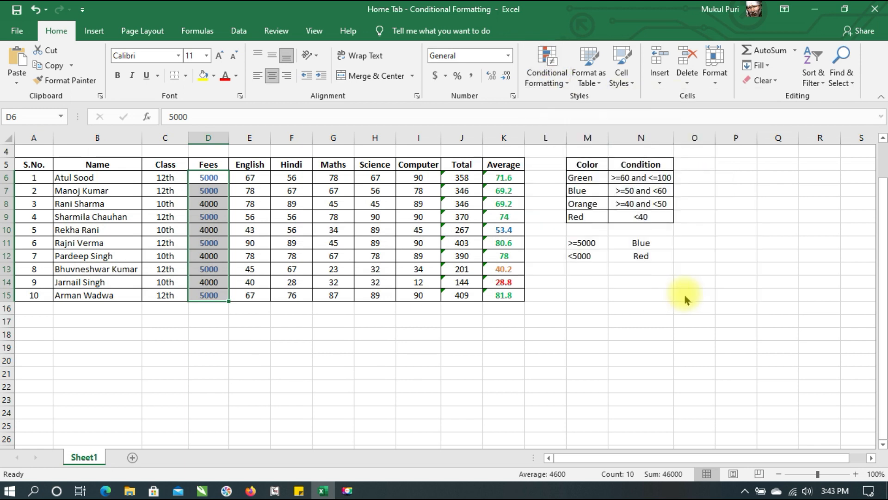
left_click(277, 170)
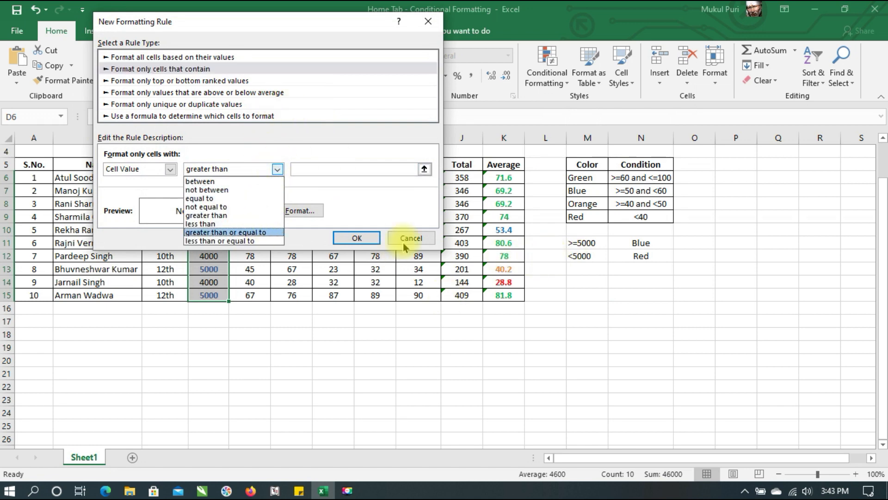
left_click(244, 225)
left_click(328, 171)
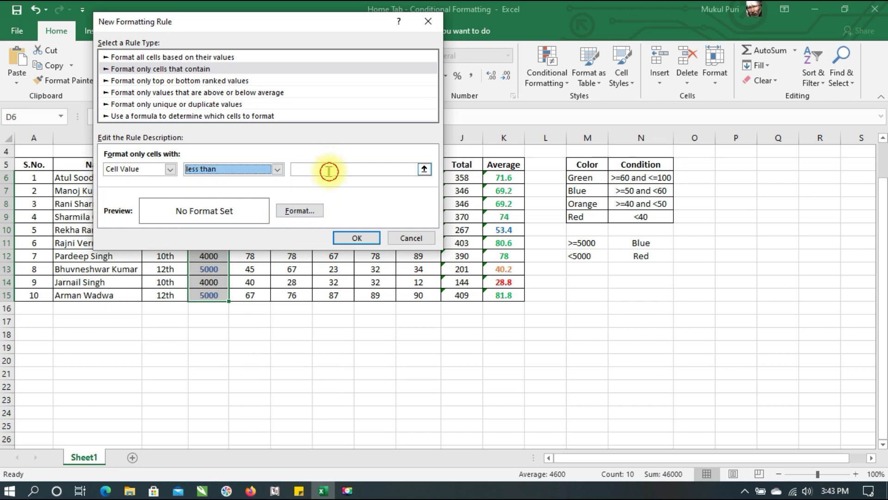
type("5000")
Give the less-than-5000 rule a bold red font and apply it to the fees
left_click(301, 211)
left_click(357, 141)
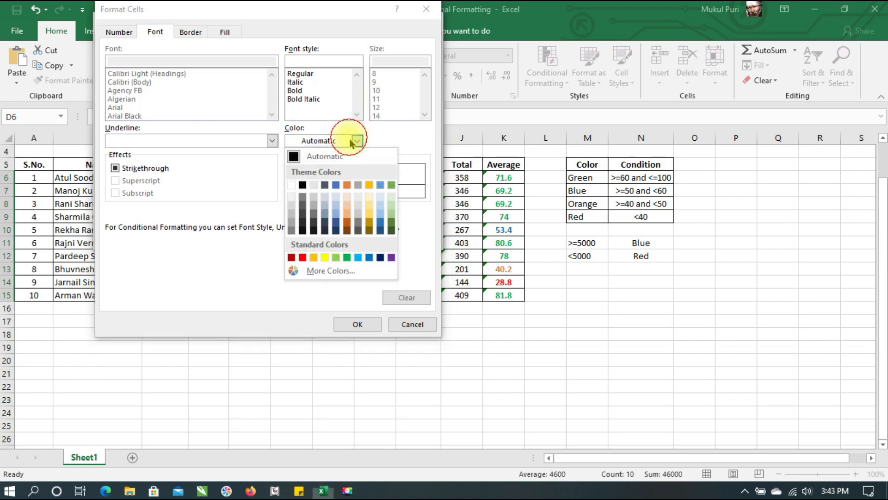
left_click(301, 257)
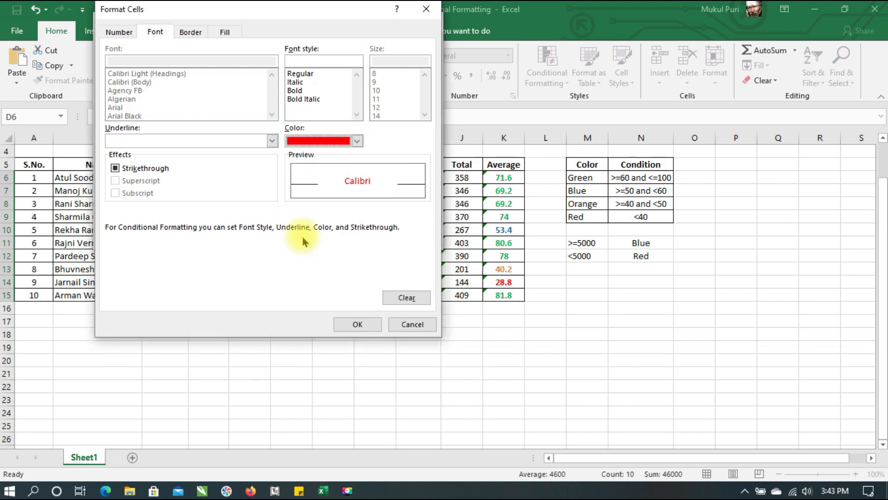
left_click(295, 91)
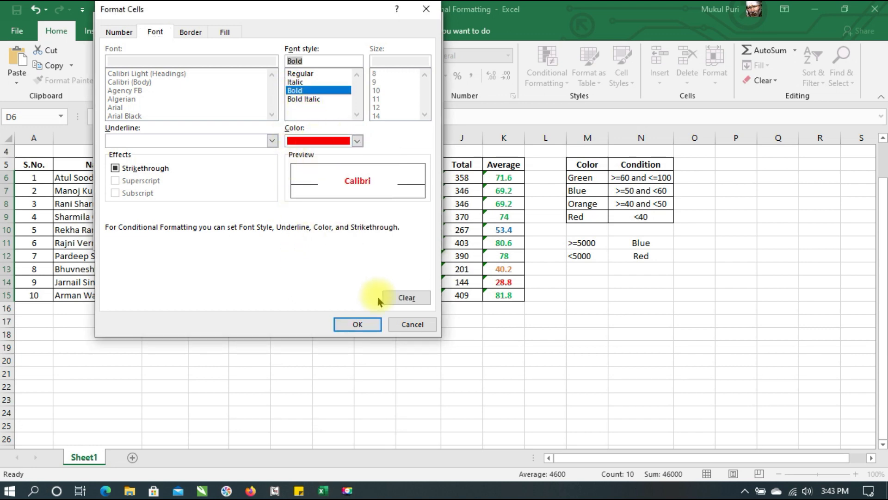
left_click(373, 323)
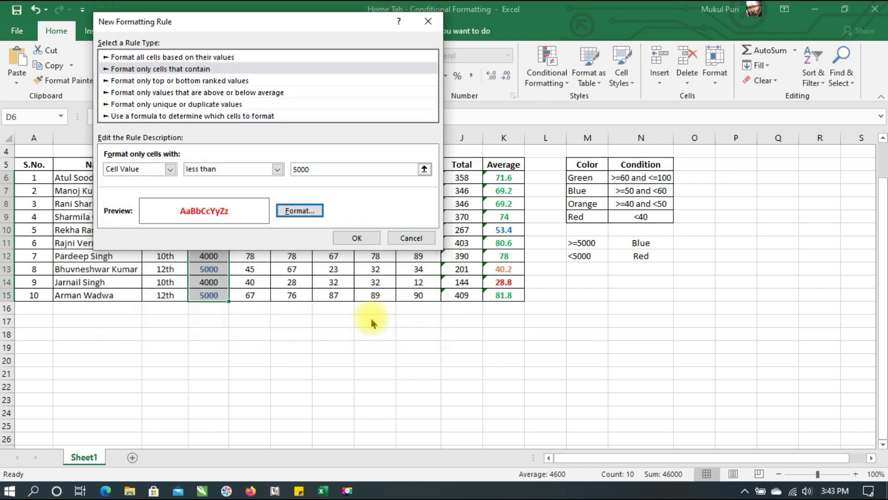
left_click(359, 234)
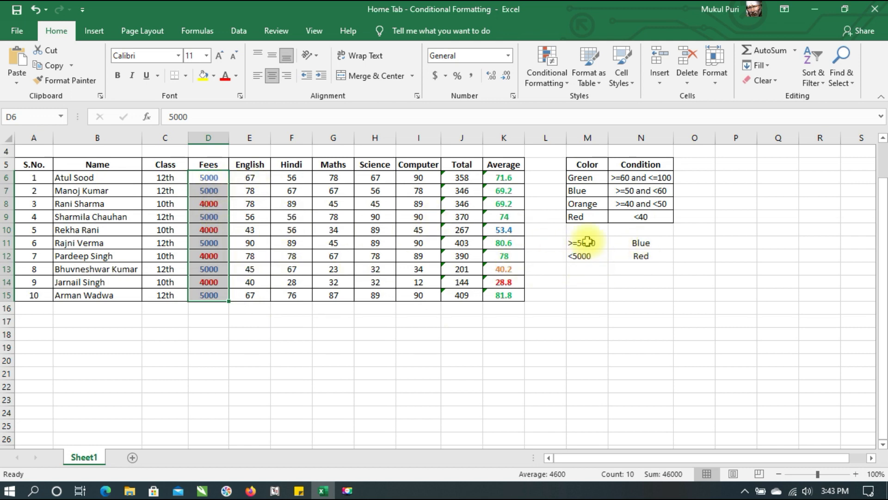
Test the below-5000 fees rule by entering 4200 in D6
left_click(211, 178)
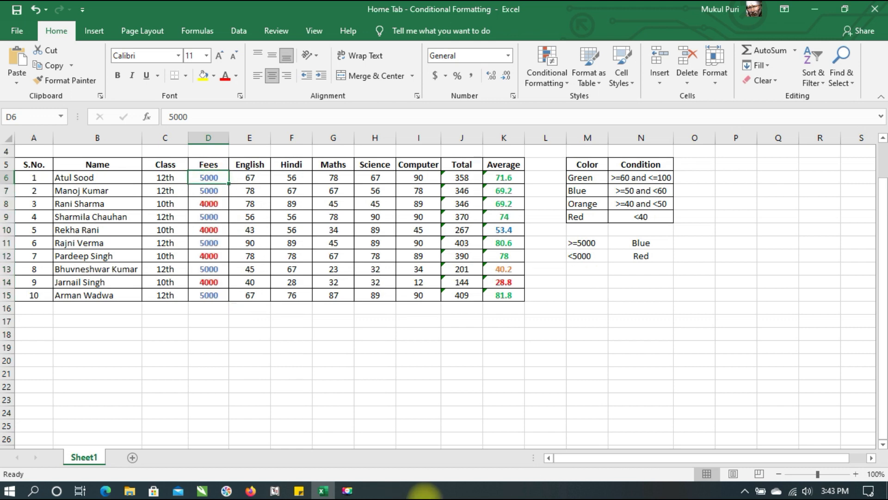
type("4")
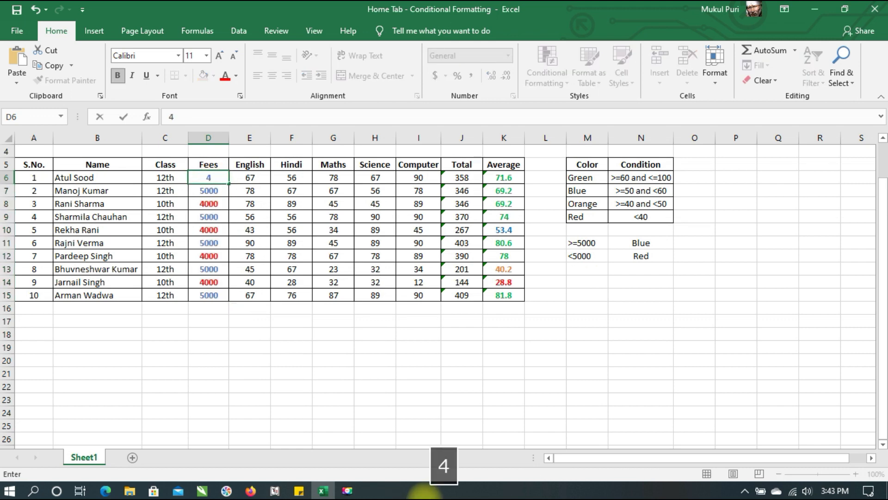
type("200")
key("Return")
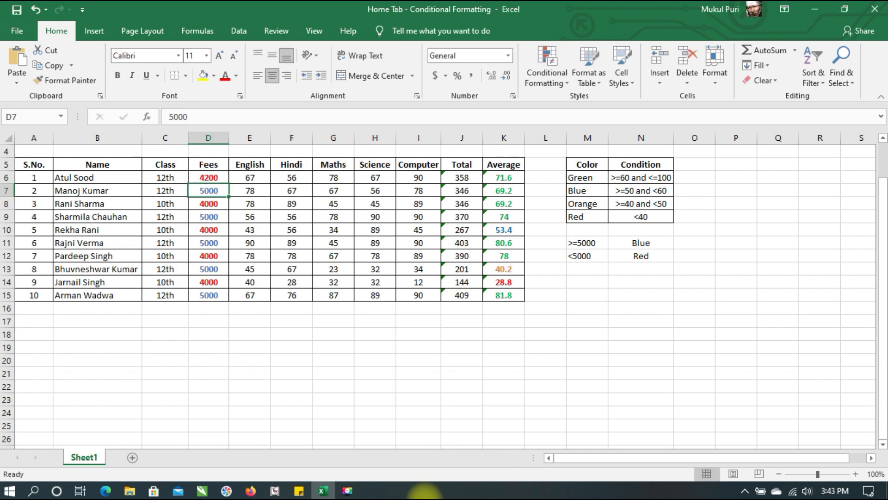
Test the 5000-and-above fees rule by entering 6000 in D6
key("Up")
type("6")
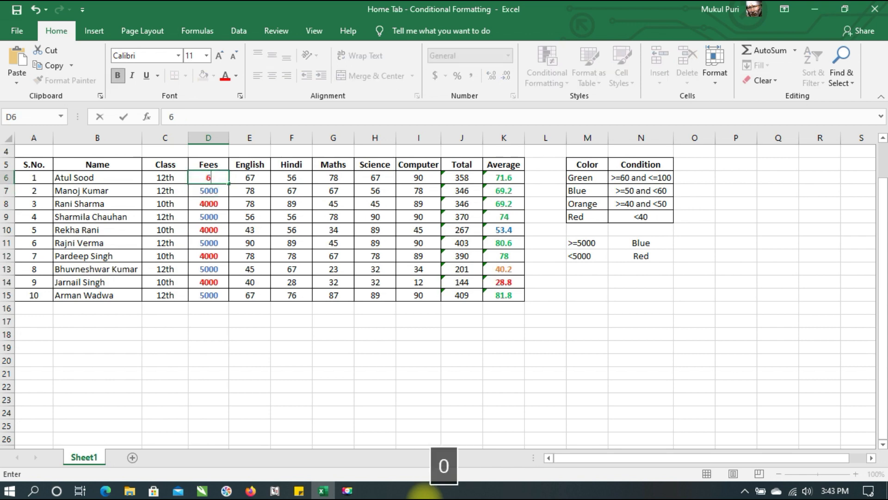
key("Return")
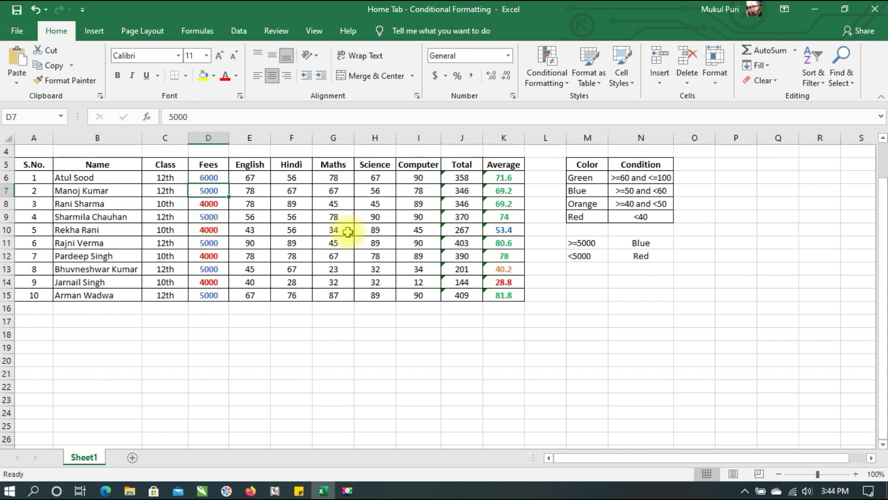
Add the column header Resule in L5, beside the Average column
left_click(544, 154)
left_click(549, 162)
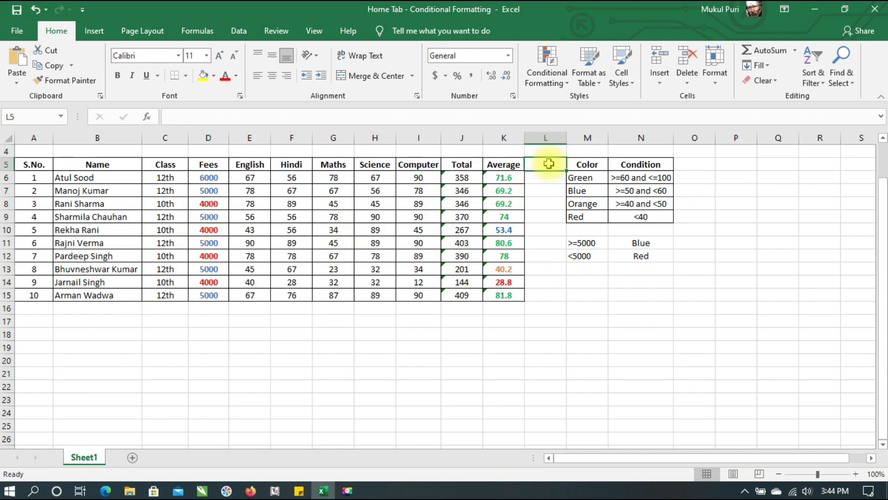
type("Result")
key("Return")
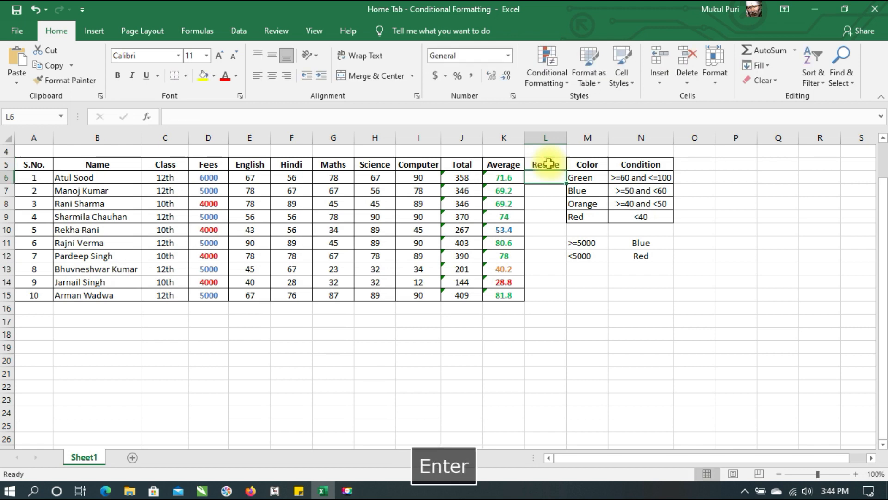
Fill L6:L15 with the student results Pass, Pass, Fail, Fail, Pass, Pass, Fail, Fail, Pass, Fail
type("Pass")
key("Return")
type("Pa")
key("Return")
type("Fail")
key("Return")
type("Fail")
key("Return")
type("P")
key("Return")
type("P")
key("Return")
type("F")
key("Return")
type("F")
key("Return")
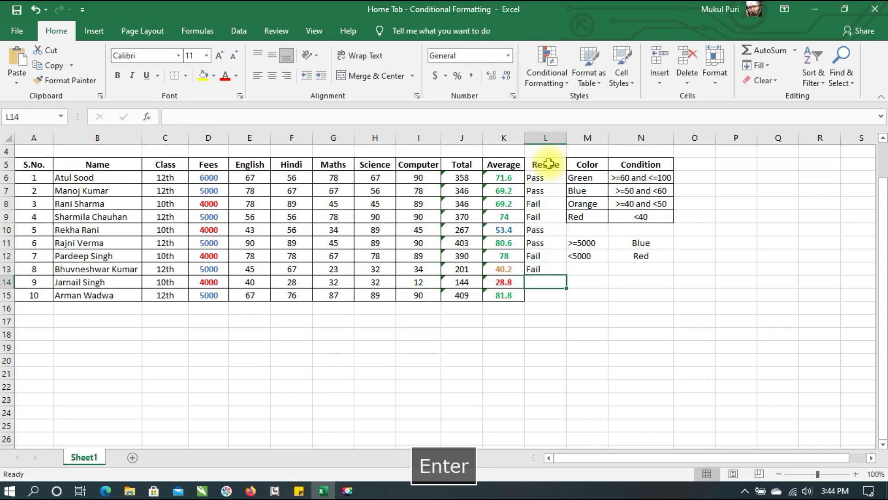
type("P")
key("Return")
type("F")
key("Return")
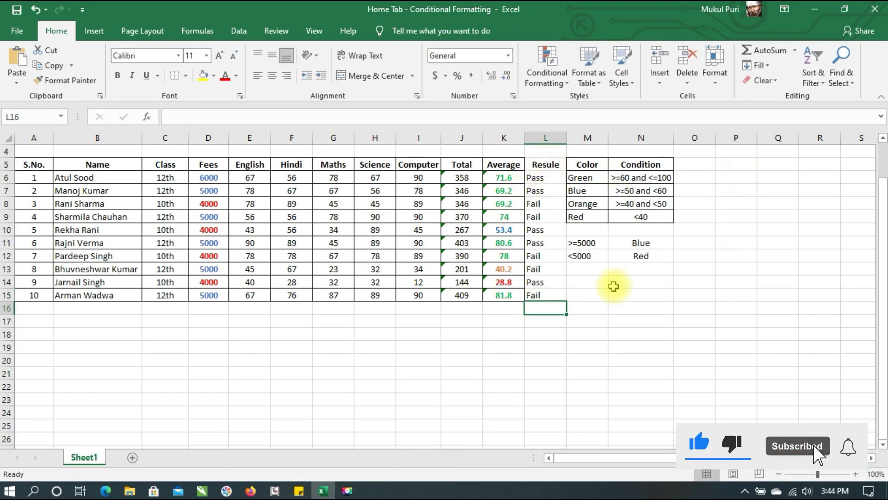
Note the first result condition beside the fees conditions, entering Pass in P11 and Green in Q11
left_click(748, 239)
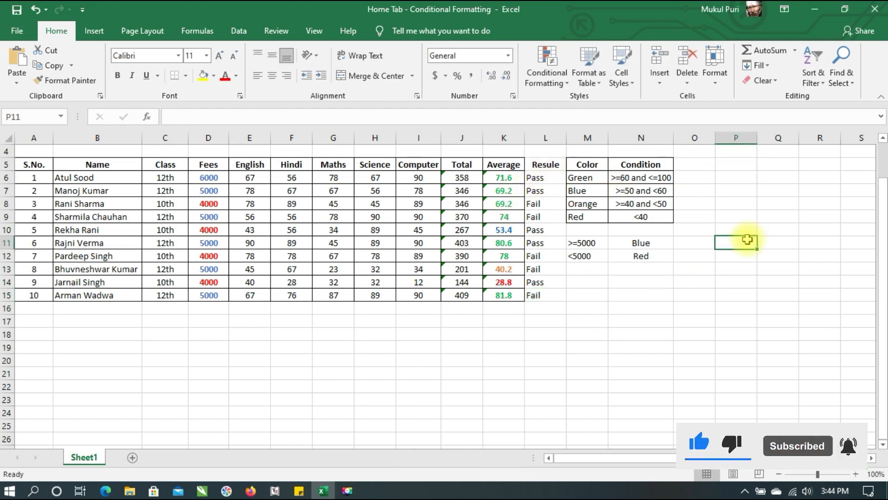
type("Pass")
key("Tab")
type("Green")
key("Return")
Note the second result condition, entering Fail in P12 and Red in Q12
key("Left")
key("Right")
type("Fail")
key("Tab")
type("Red")
left_click(731, 333)
Create a custom conditional formatting rule on results L6:L15 for cell values equal to Pass
left_click_drag(544, 181, 536, 296)
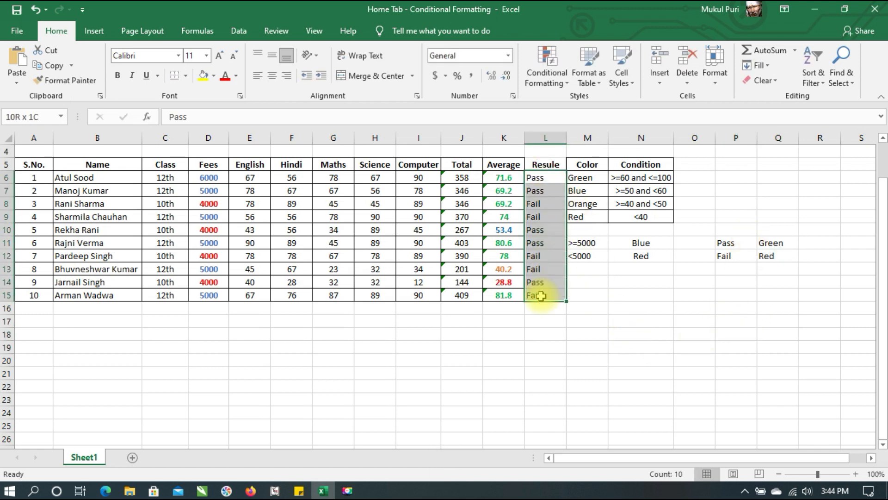
left_click(567, 84)
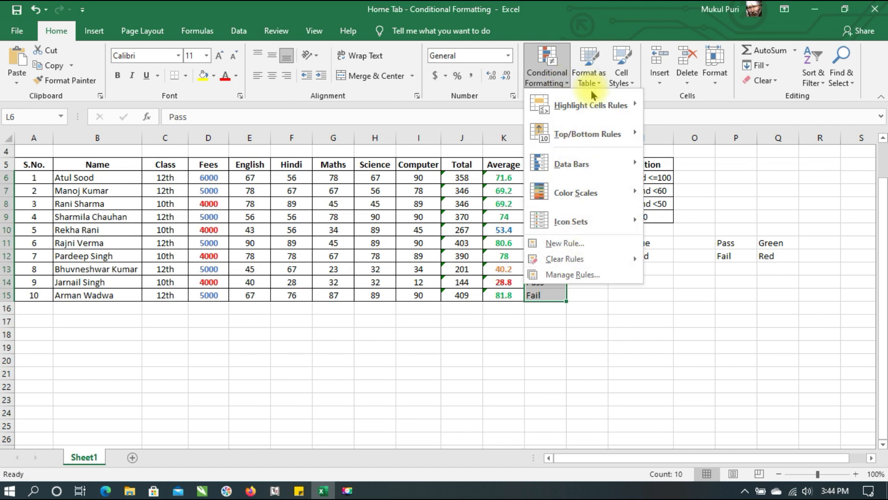
mouse_move(635, 97)
left_click(673, 301)
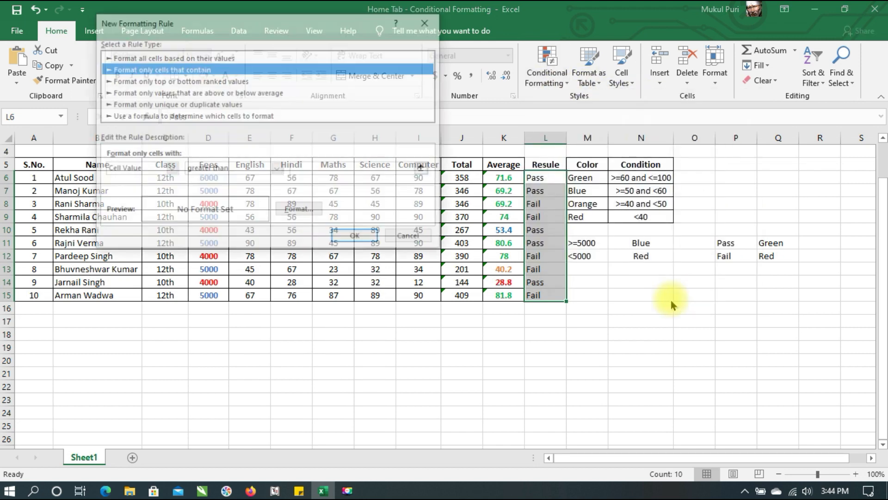
left_click(218, 170)
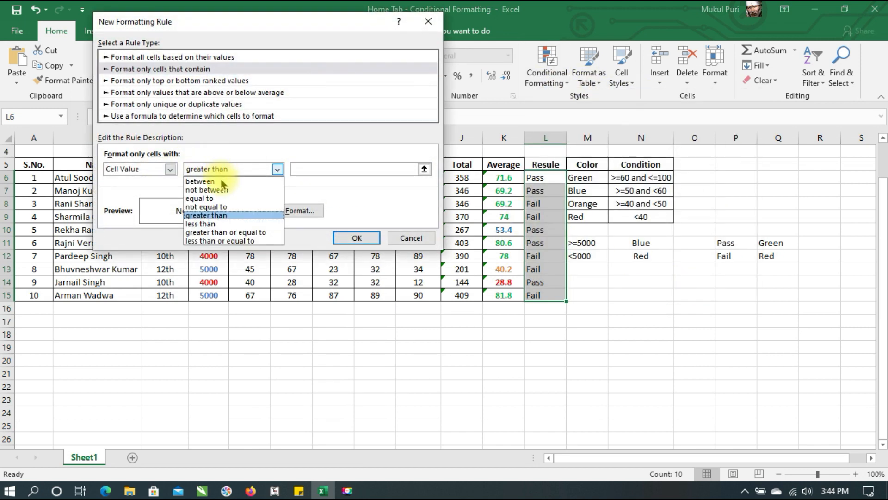
left_click(227, 199)
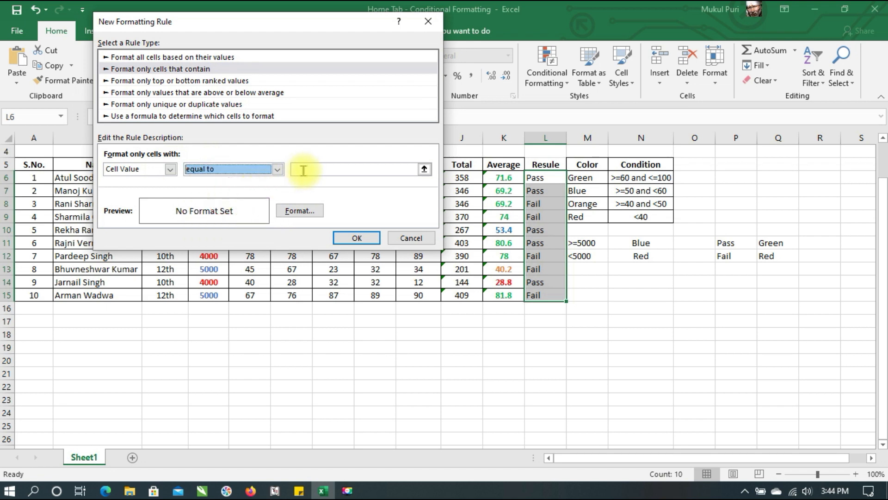
left_click(296, 170)
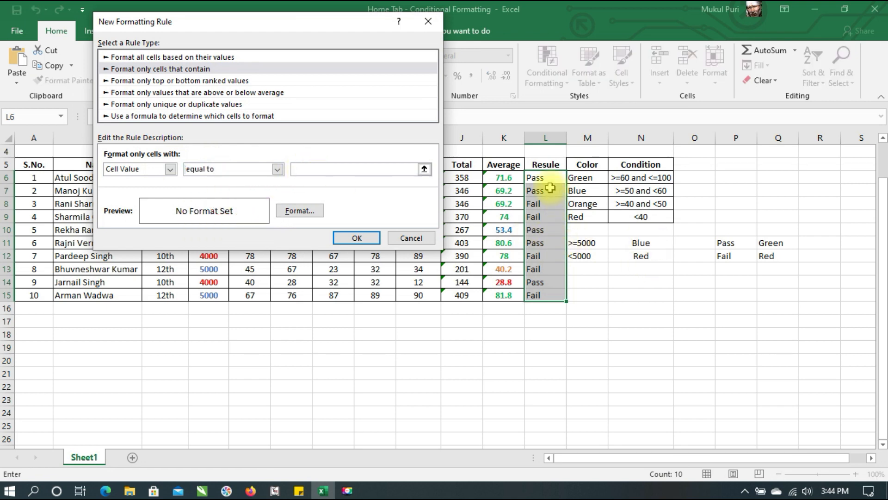
type("Pass")
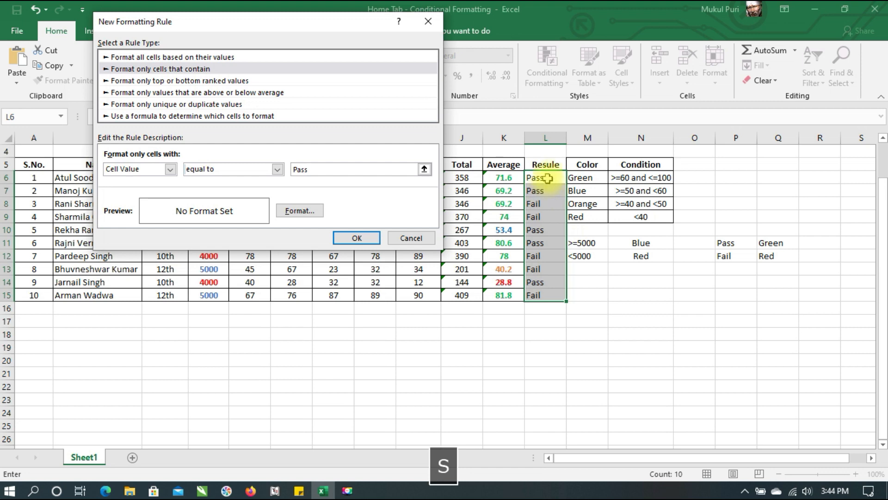
Give the Pass rule a bold font in standard green and apply it to the results
left_click(288, 208)
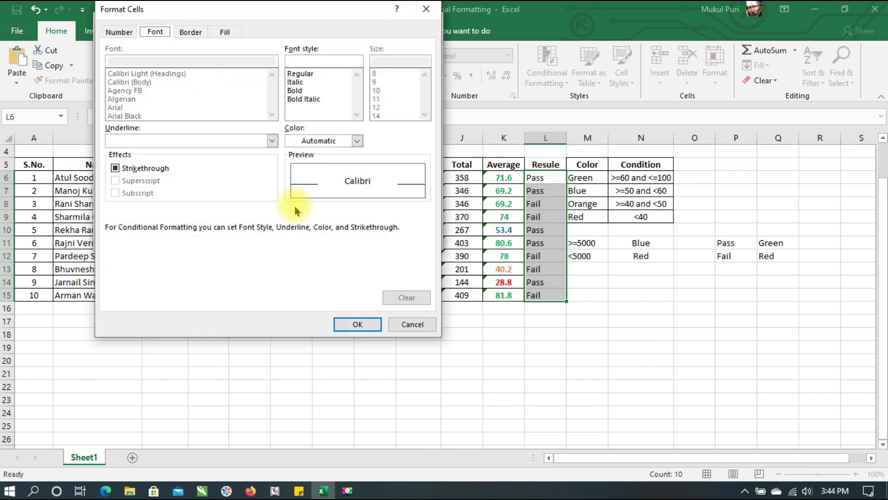
left_click(335, 141)
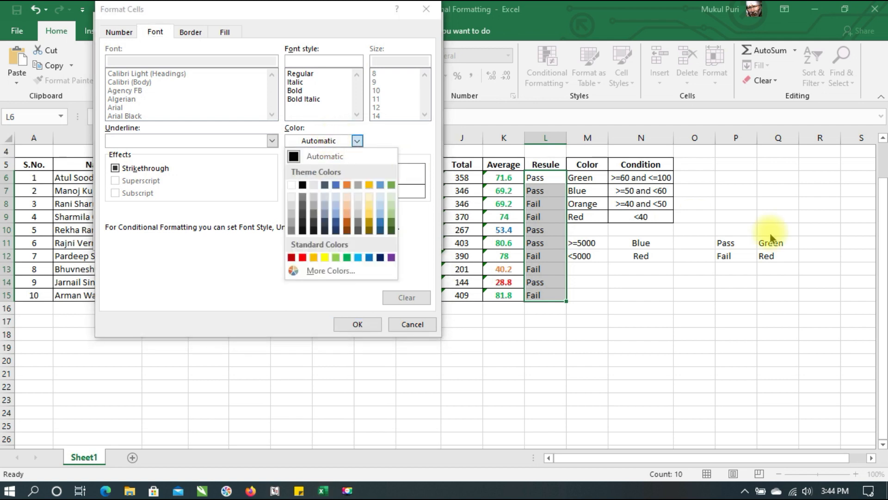
left_click(347, 257)
left_click(295, 90)
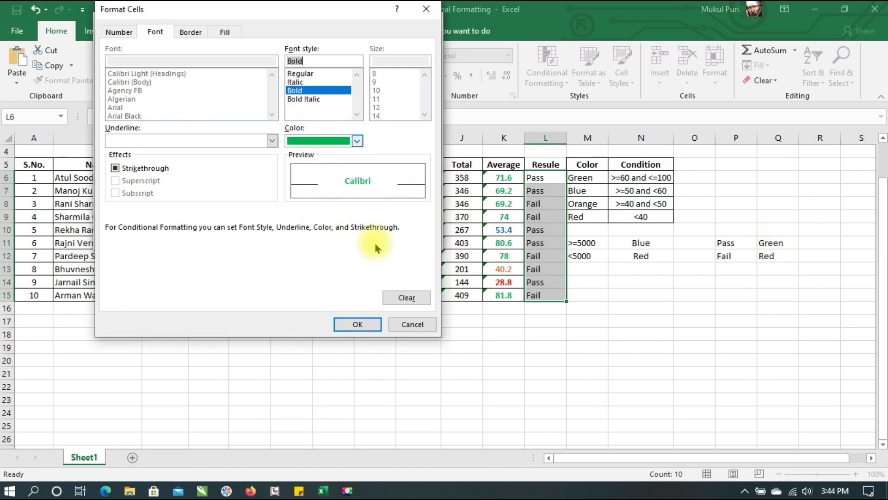
left_click(357, 324)
left_click(345, 235)
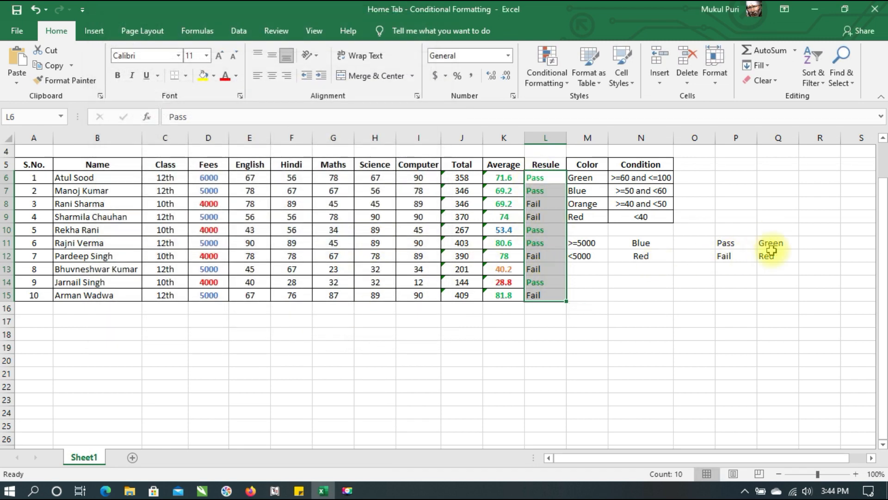
Set up a second conditional formatting rule on L6:L15 for cell values equal to Fail
left_click(546, 86)
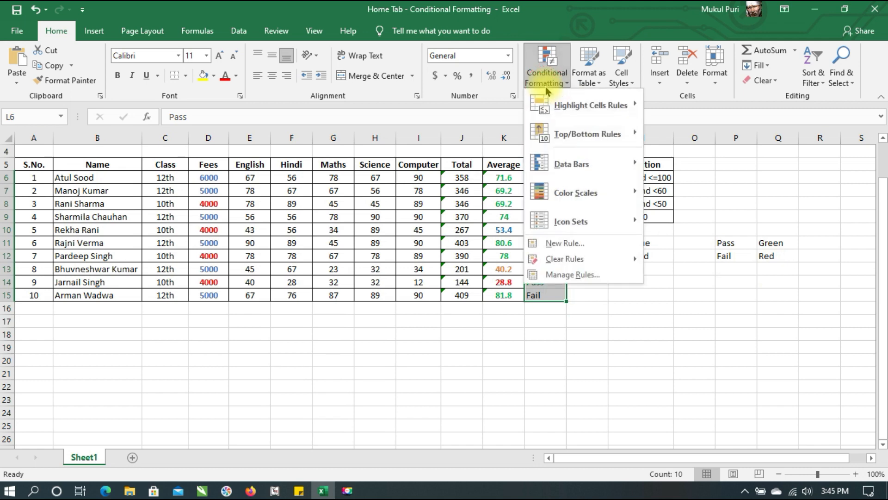
mouse_move(597, 105)
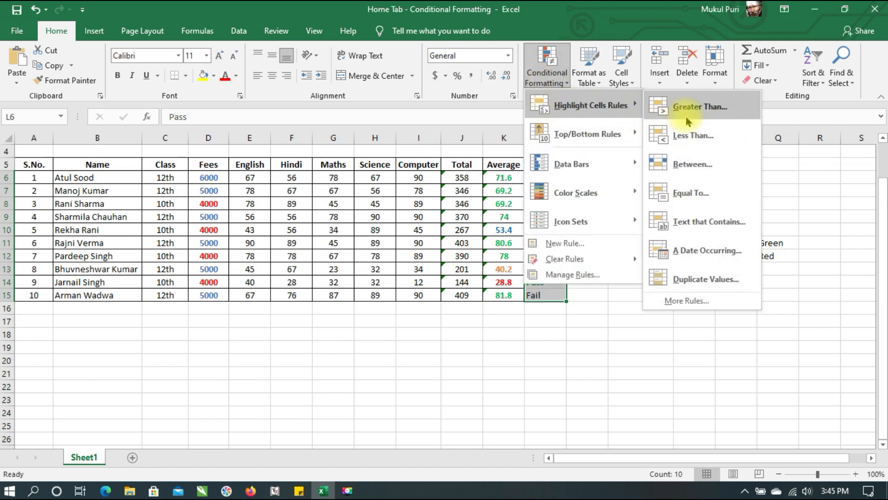
left_click(706, 300)
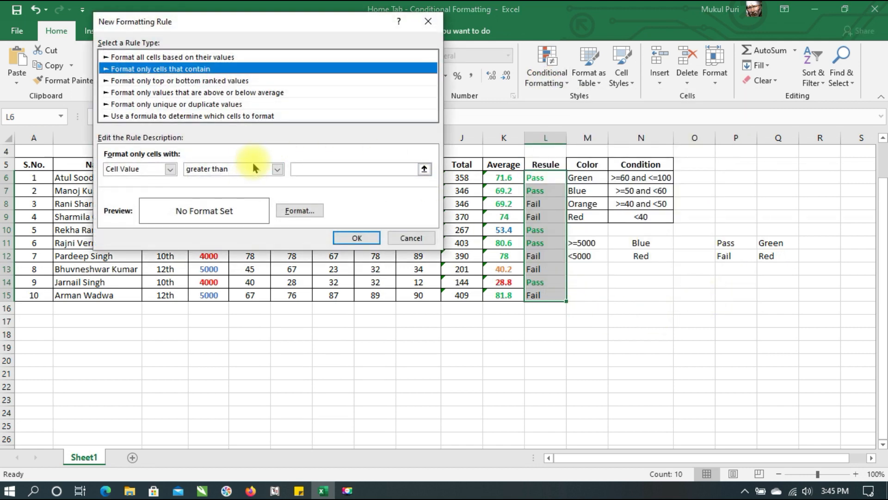
left_click(266, 168)
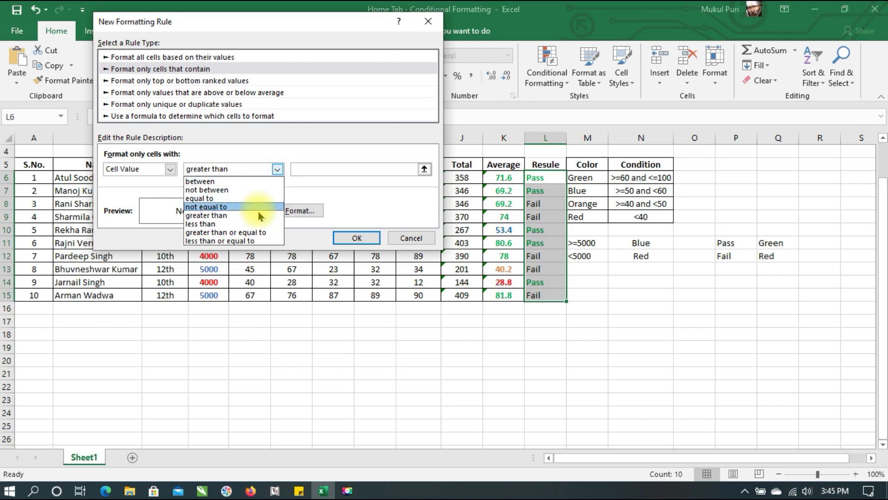
left_click(253, 198)
left_click(299, 169)
type("Fail")
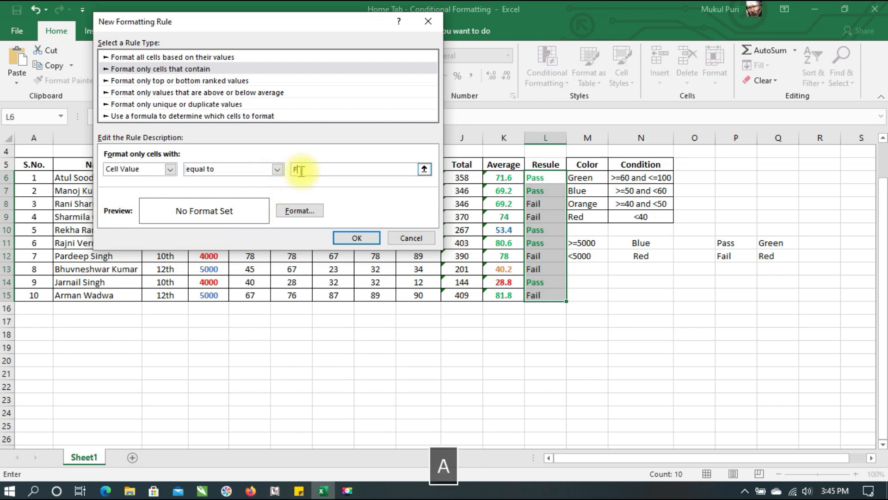
Give the Fail rule a bold font in standard red, apply it, and deselect the results
left_click(311, 206)
left_click(348, 146)
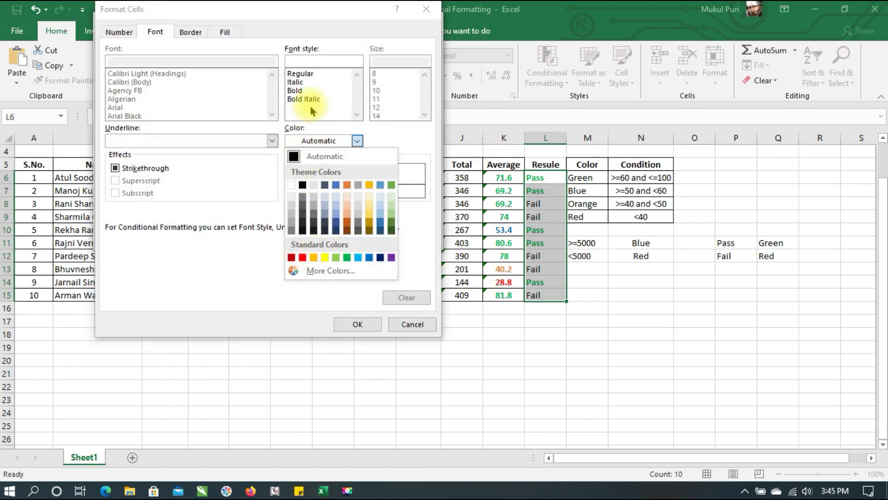
left_click(302, 258)
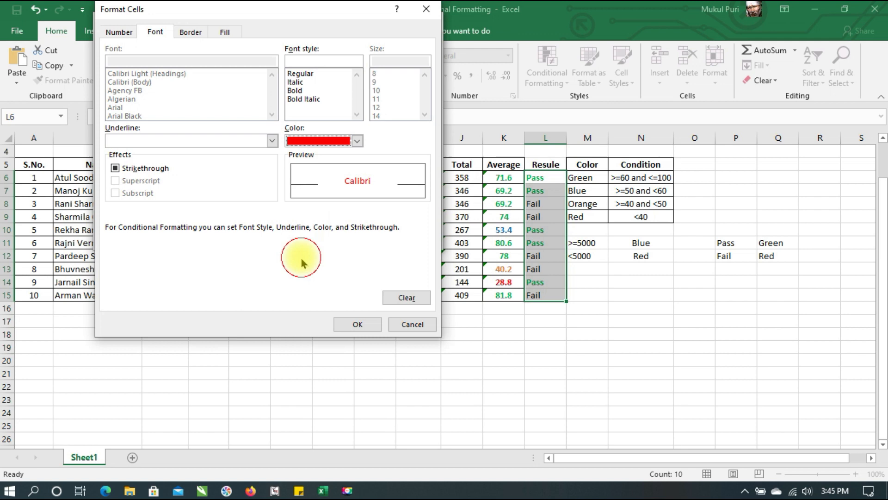
left_click(298, 90)
left_click(355, 323)
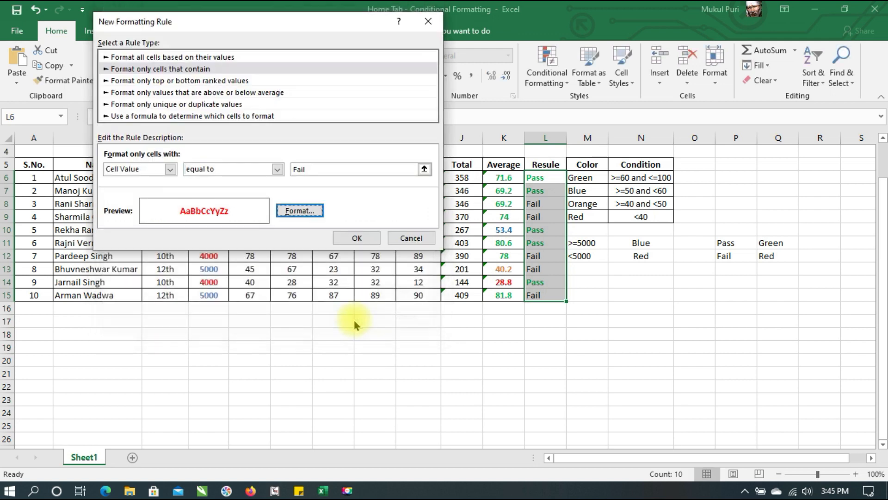
left_click(354, 238)
left_click(495, 396)
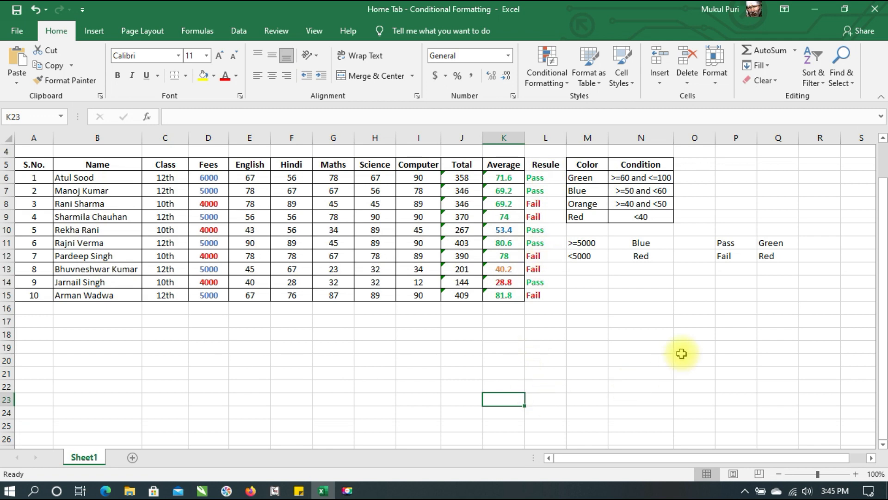
scroll(681, 353, "up", 1)
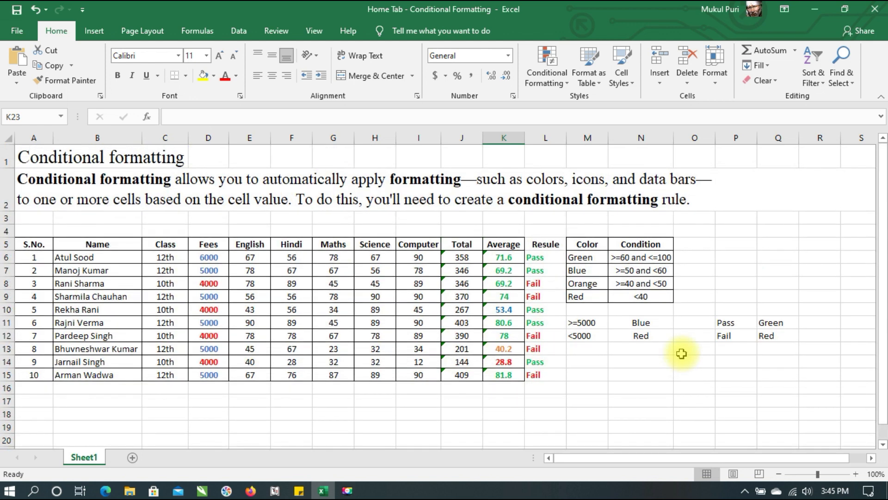